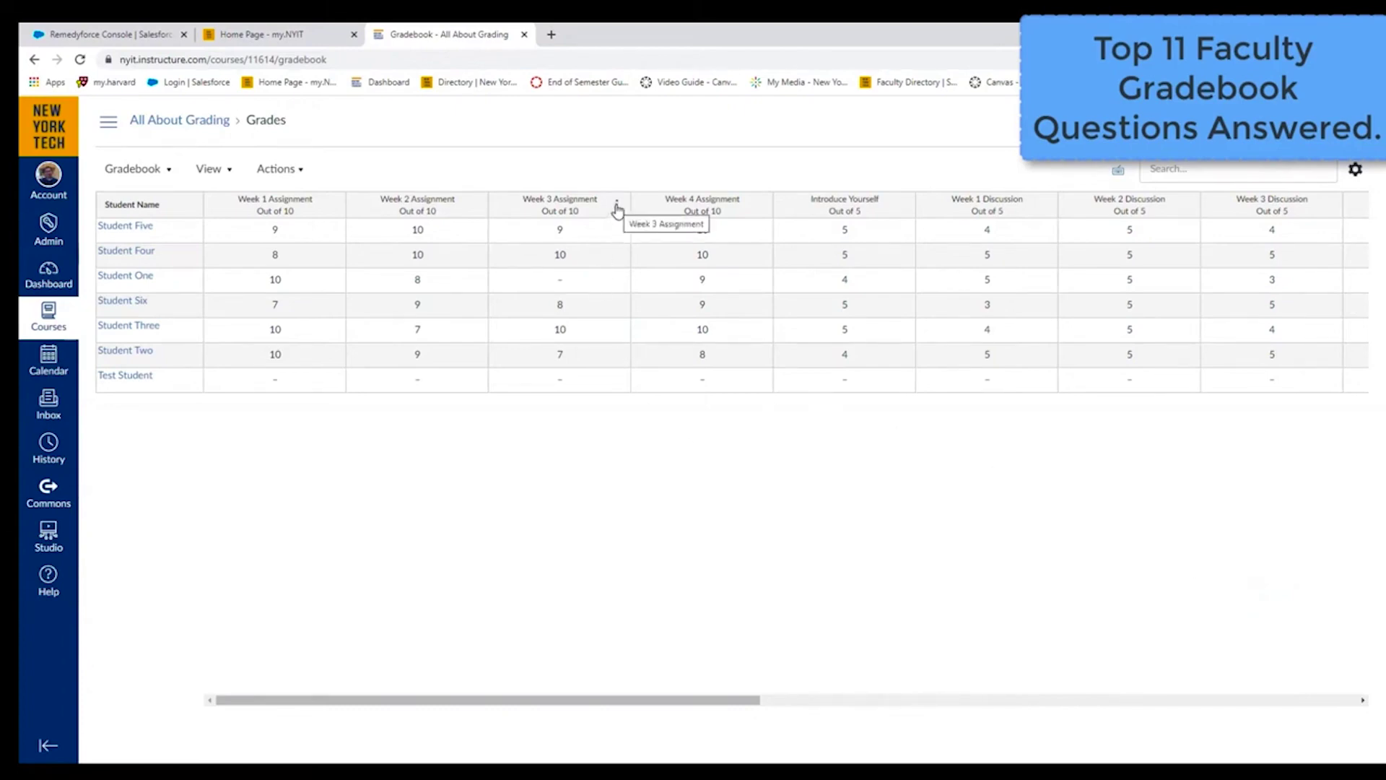
# Step: Hide the grades of Week 3 Assignment from students
pyautogui.click(618, 209)
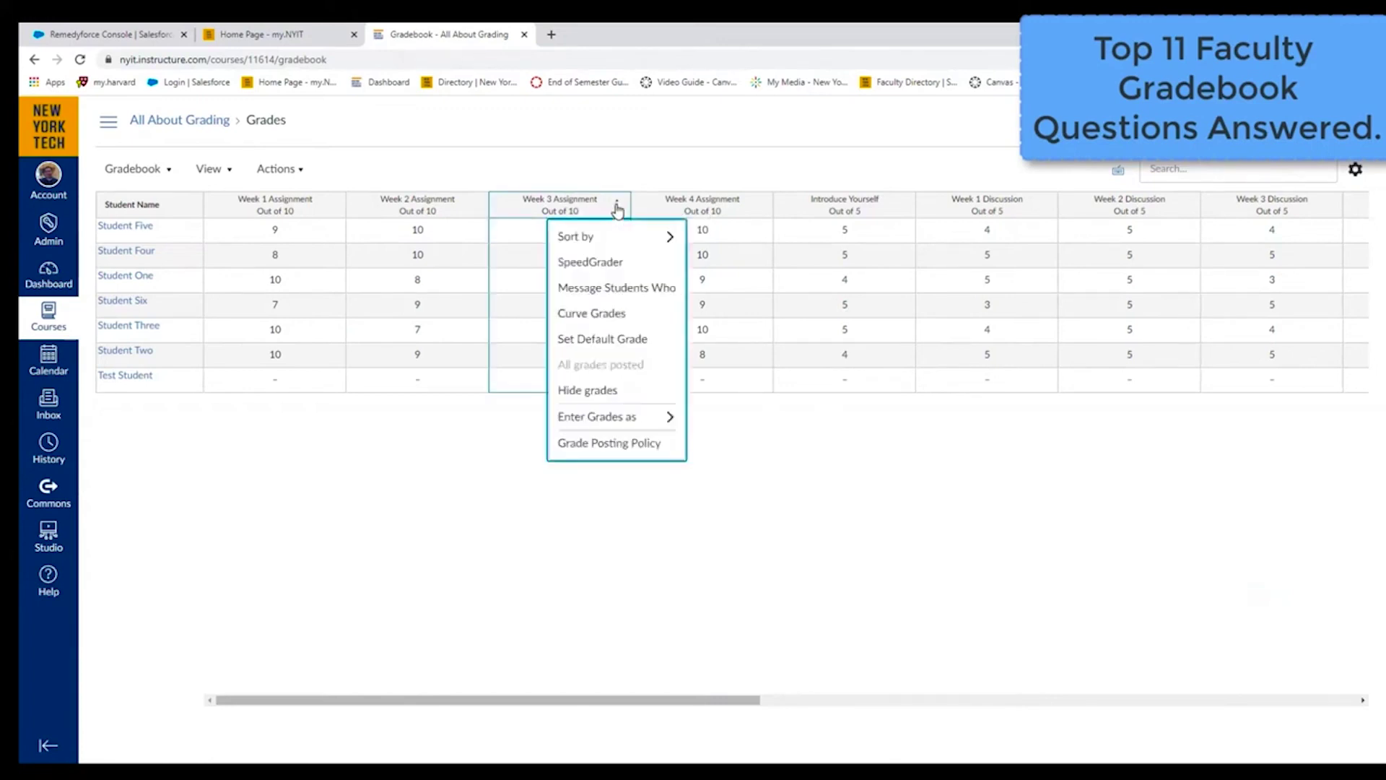
pyautogui.click(611, 394)
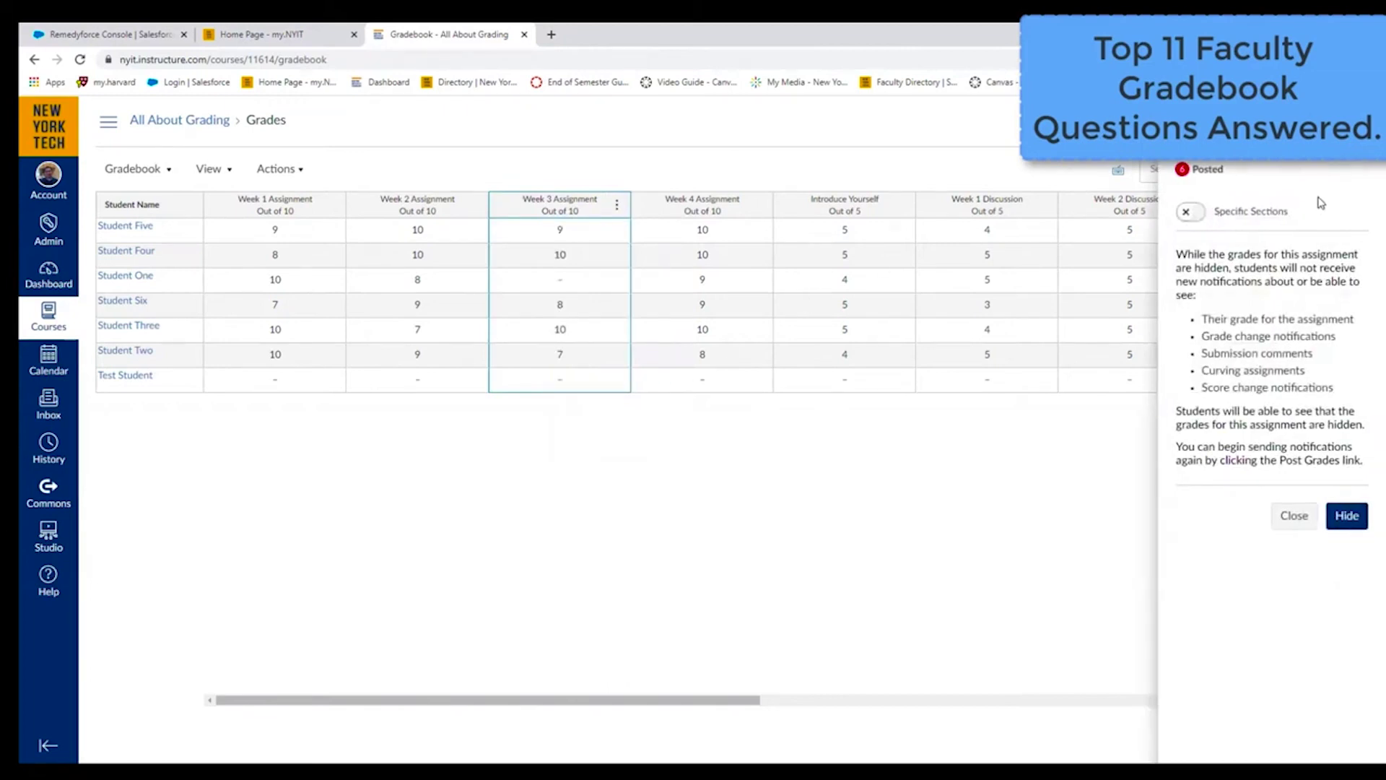
pyautogui.click(1347, 517)
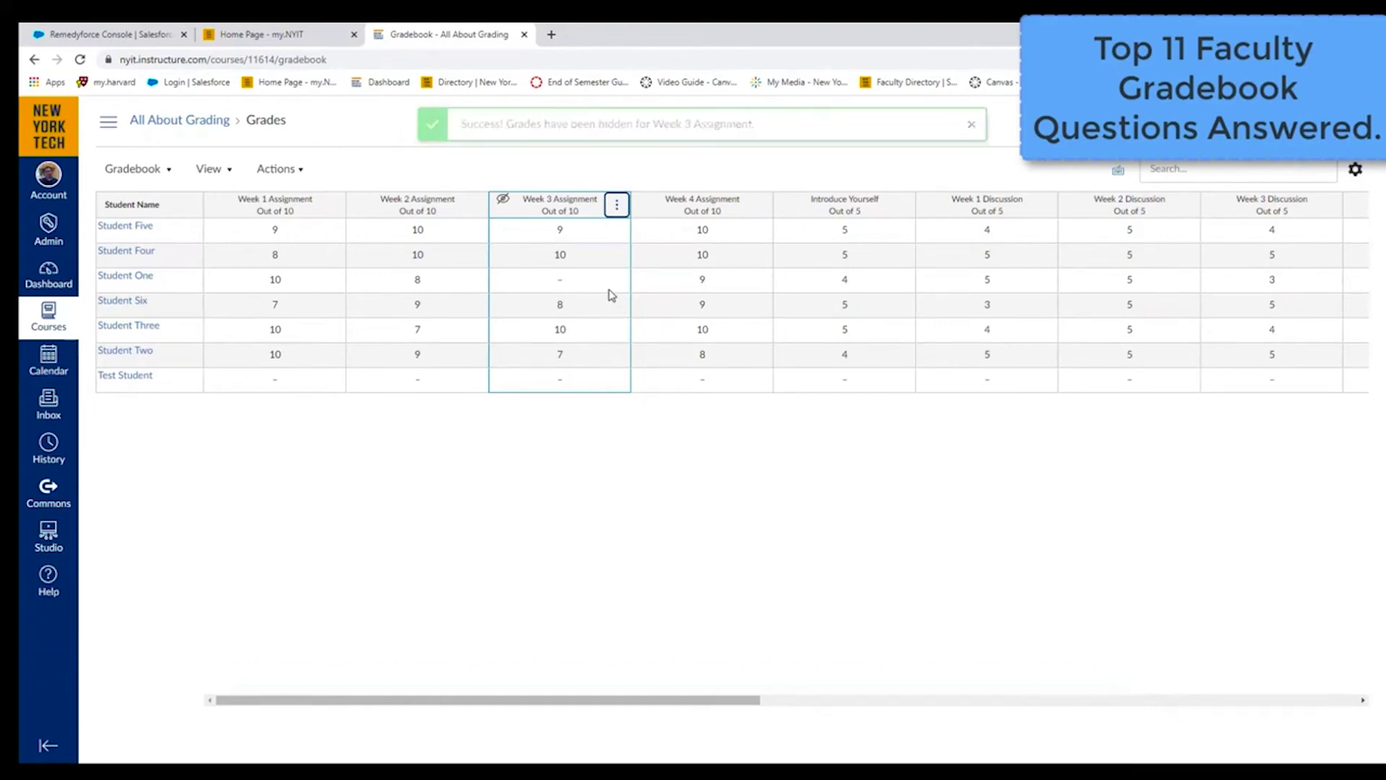
# Step: Send Student One a message from the gradebook with the subject "Grades Concern" and the body "Type in"
pyautogui.click(142, 277)
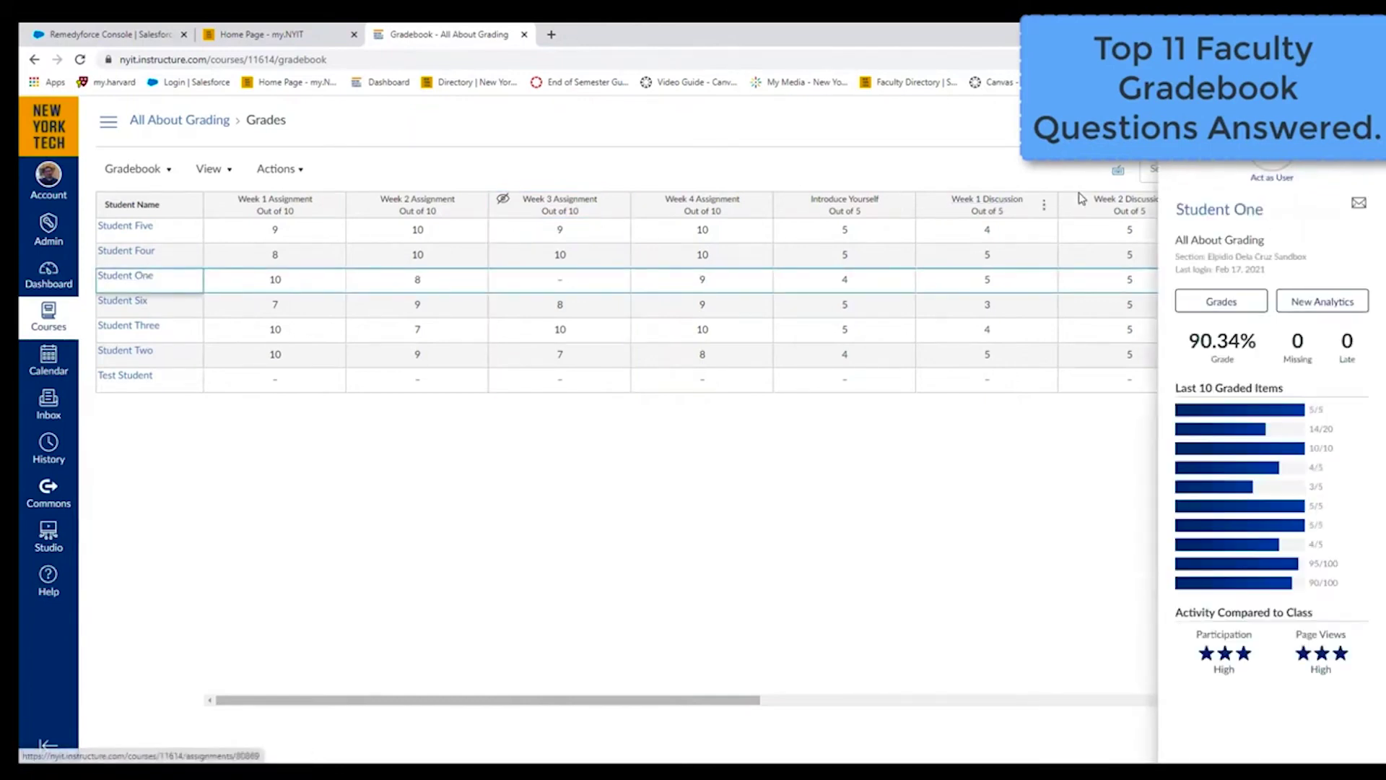
pyautogui.click(1361, 209)
pyautogui.click(710, 432)
pyautogui.write('Grades ')
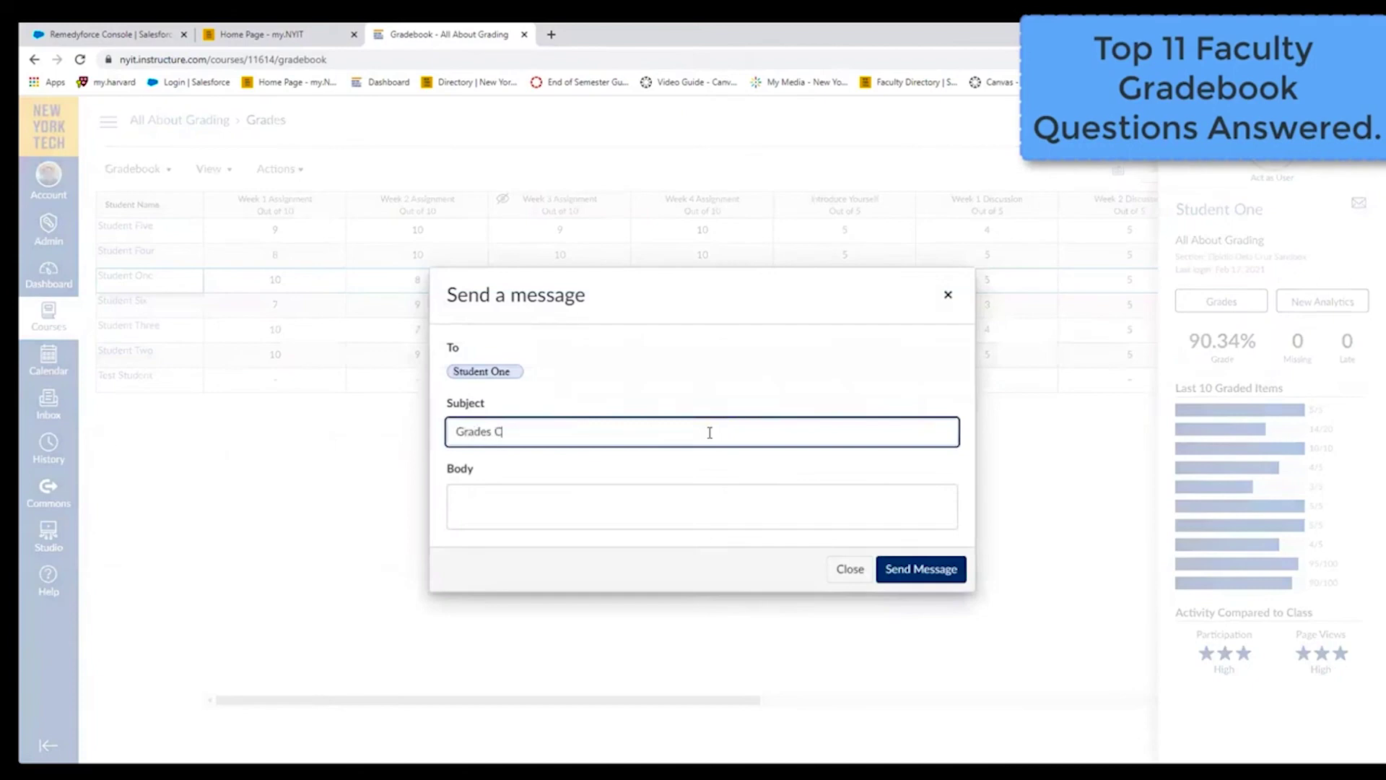
pyautogui.write('Concern')
pyautogui.click(663, 502)
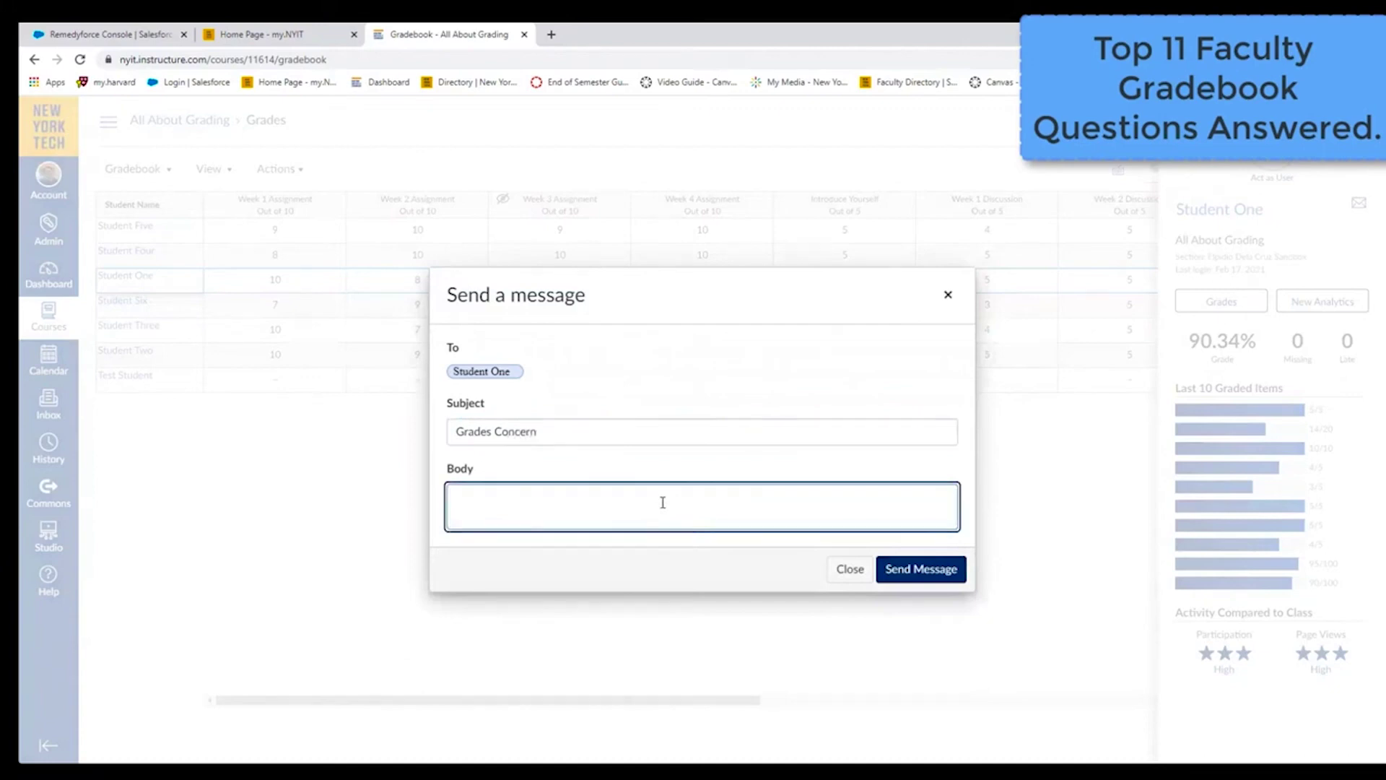
pyautogui.write('Type in')
pyautogui.click(919, 579)
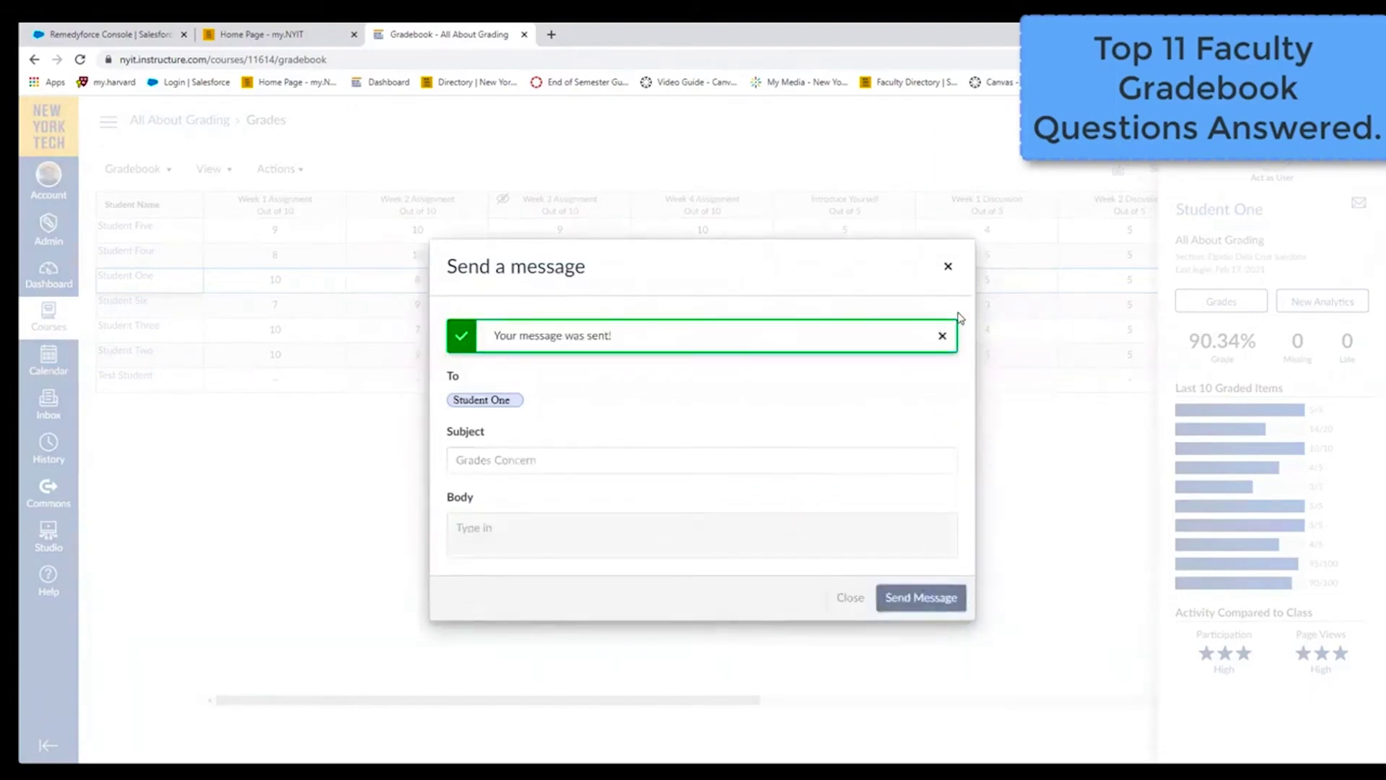
pyautogui.click(950, 268)
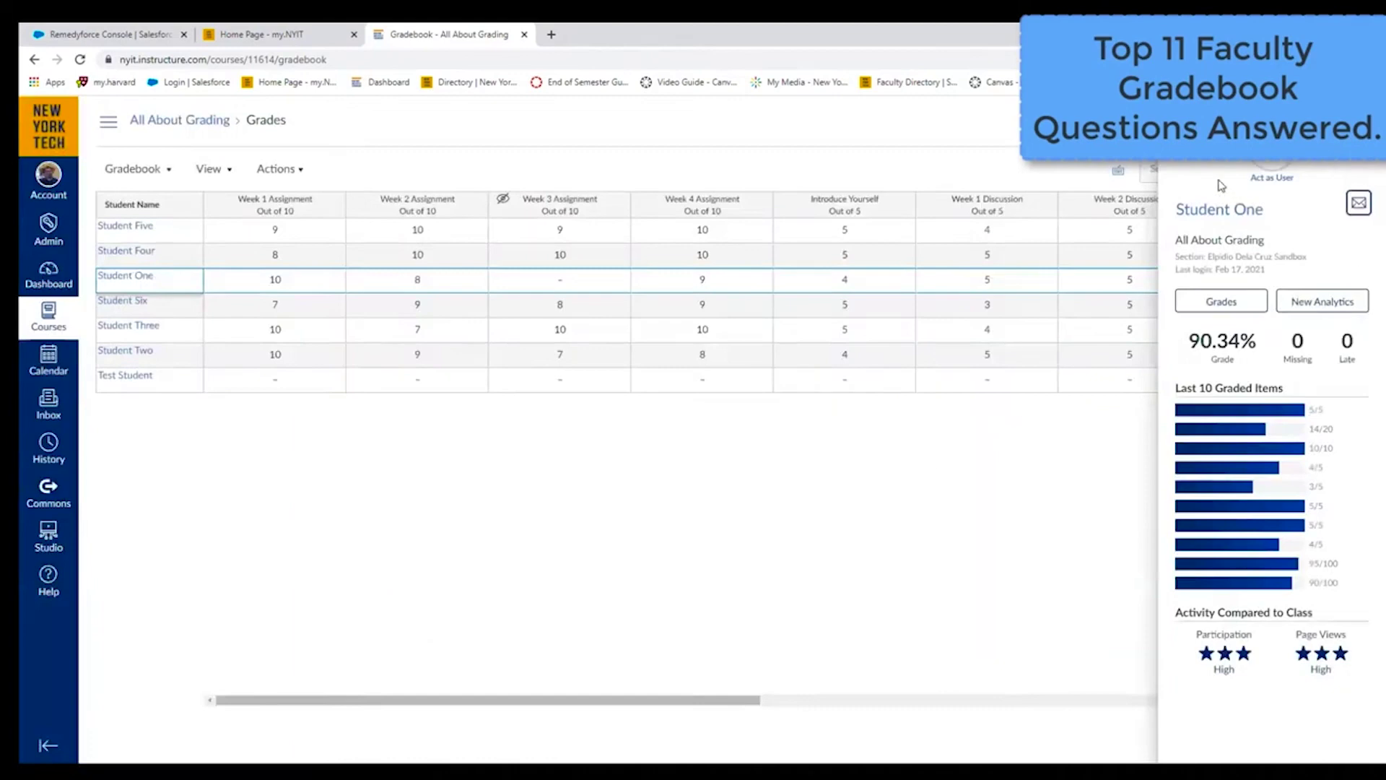
pyautogui.click(988, 539)
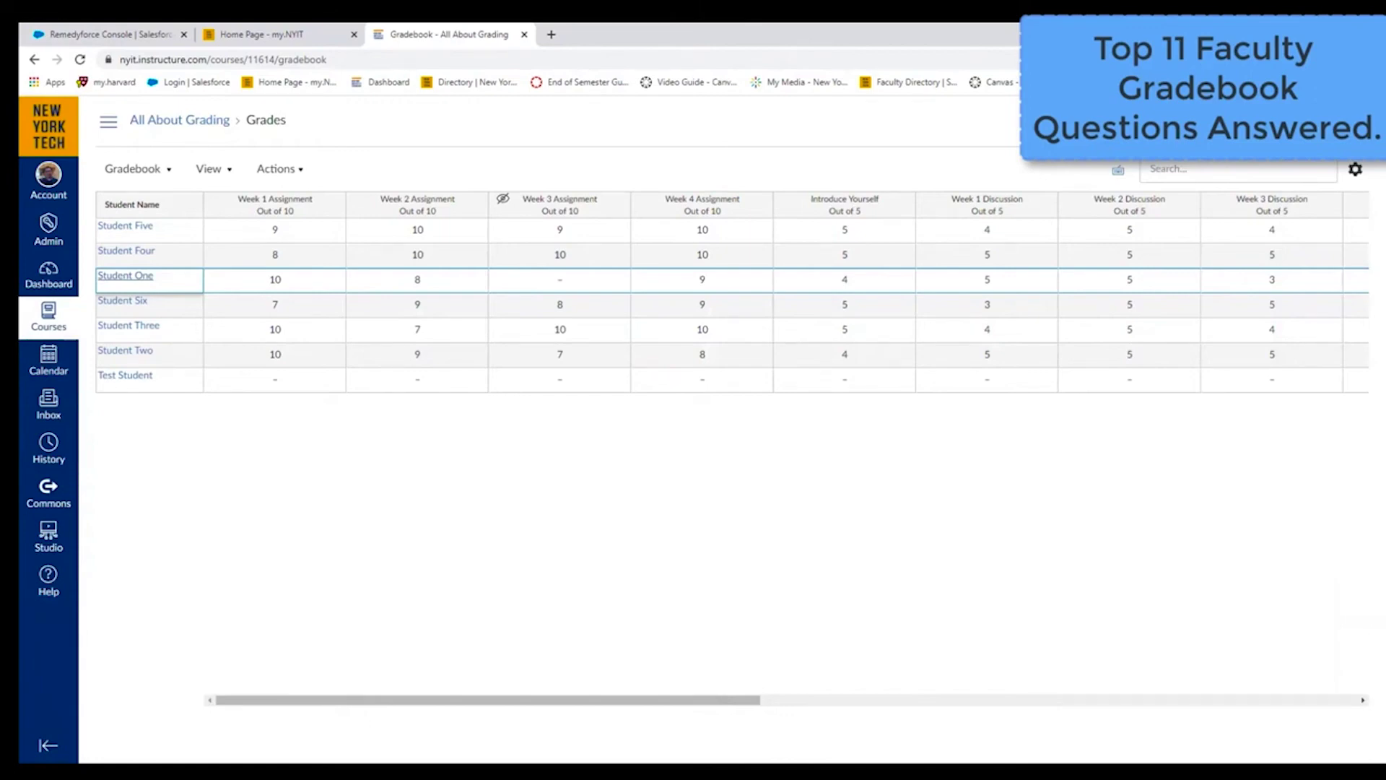
# Step: Delete the Attendance assignment from the All About Grading course's assignment list
pyautogui.click(196, 124)
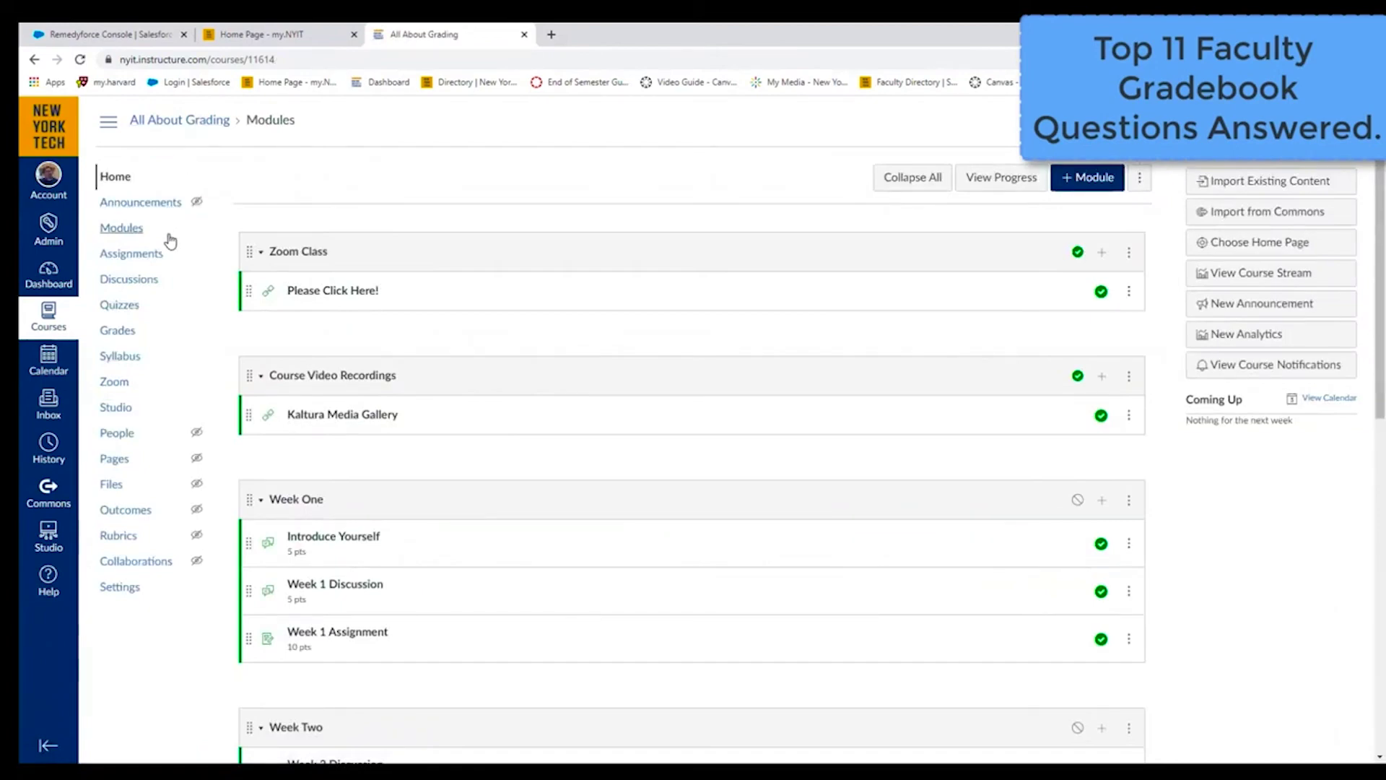
pyautogui.click(142, 261)
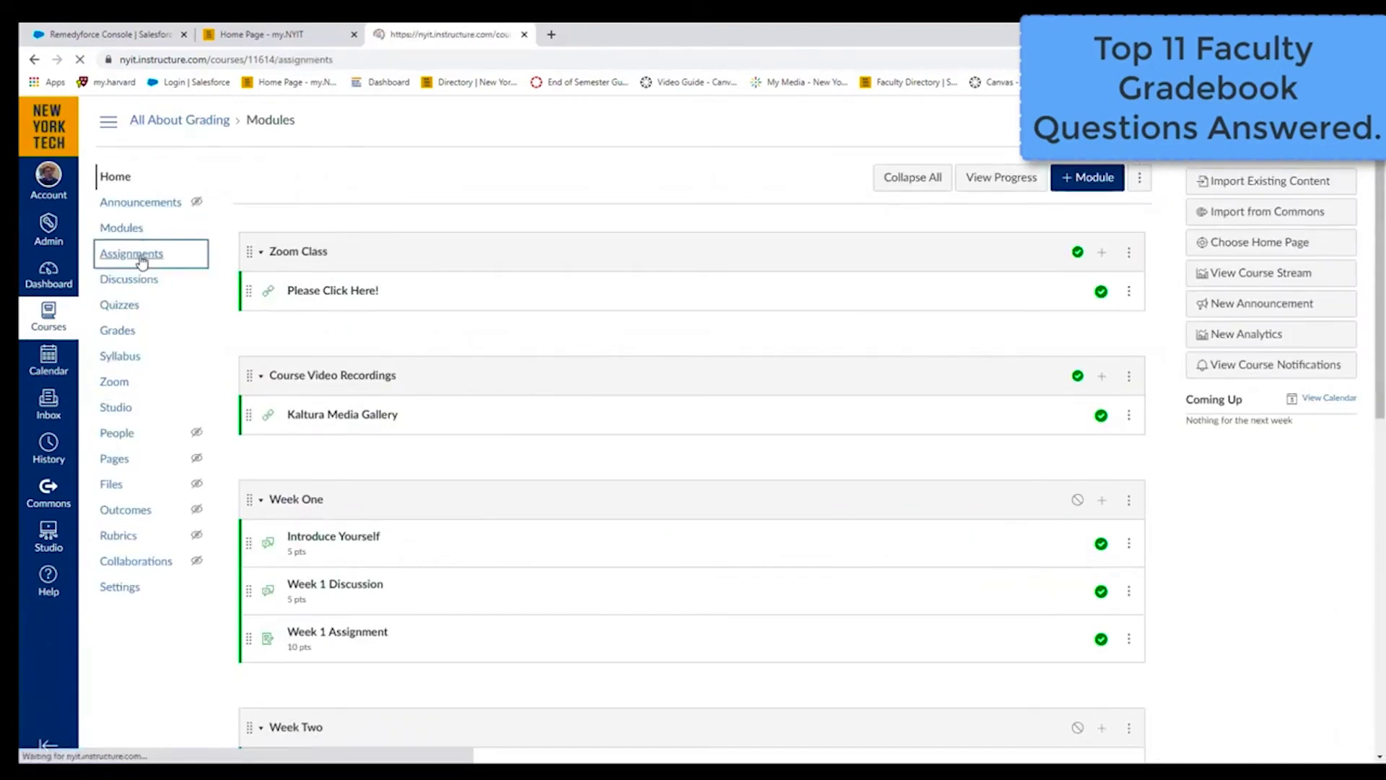
pyautogui.scroll(-5, 691, 458)
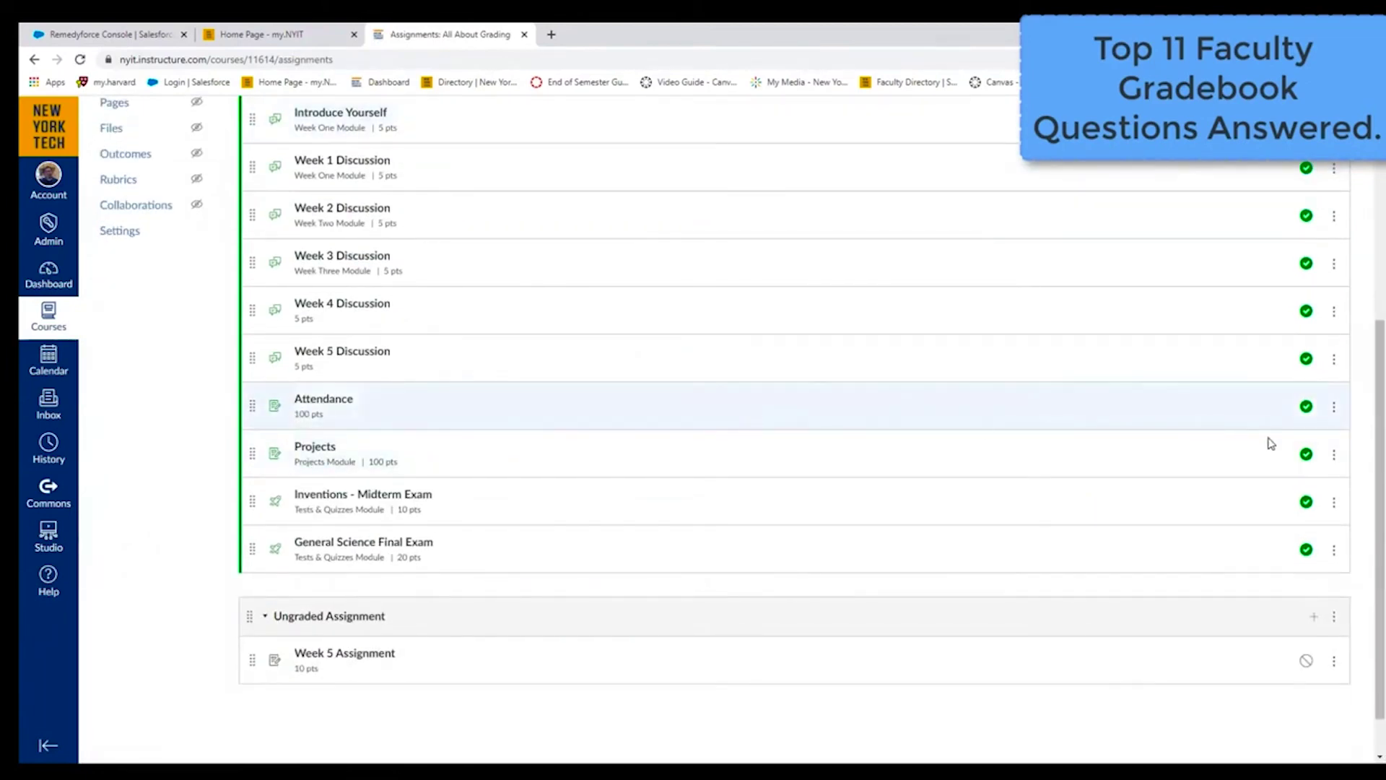
pyautogui.click(1334, 410)
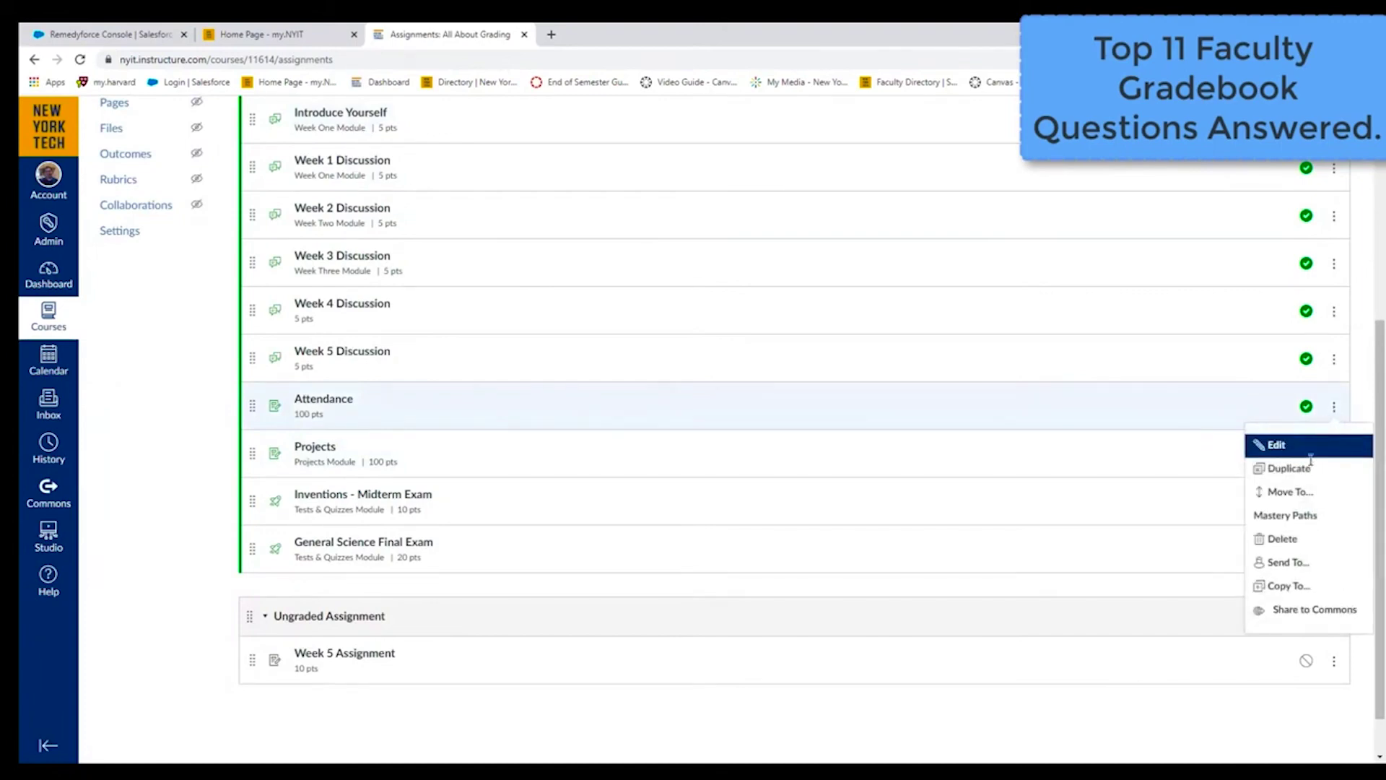
pyautogui.click(1277, 540)
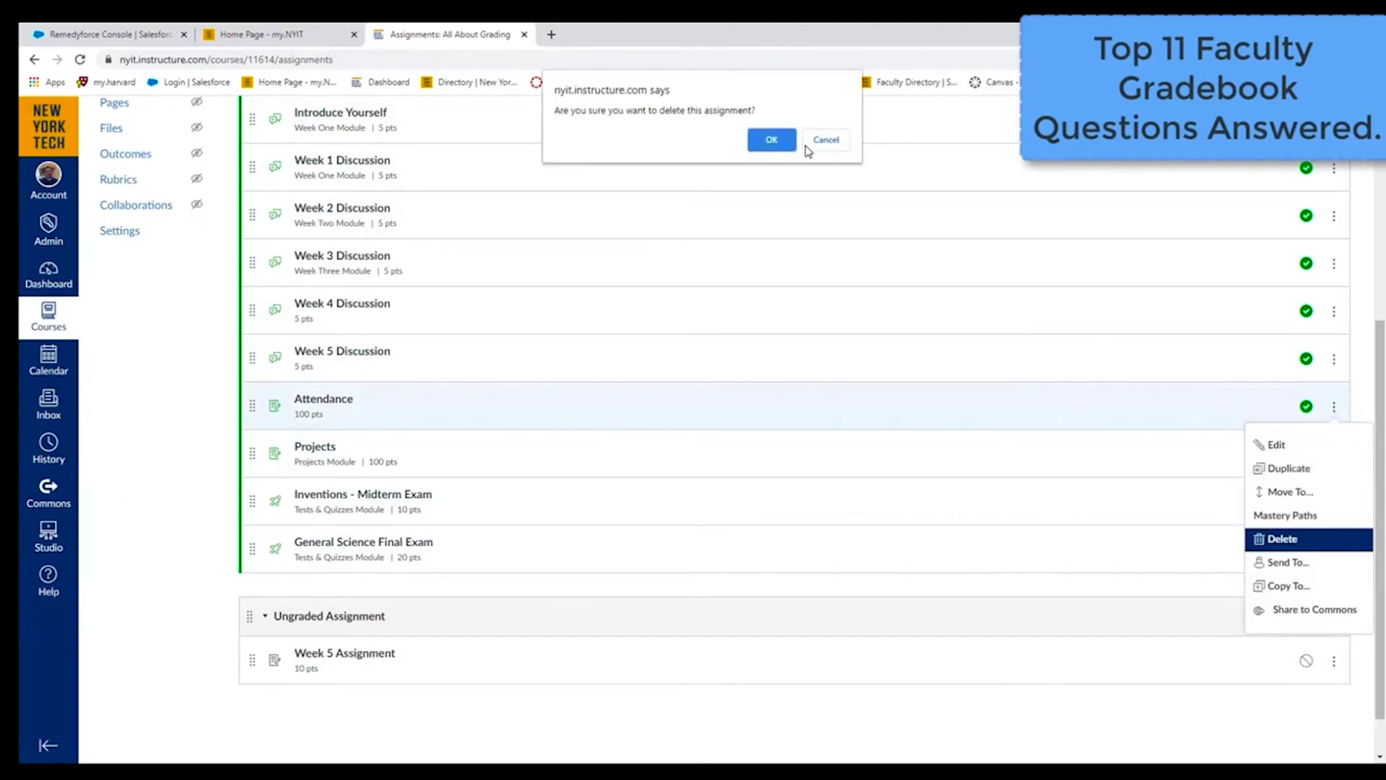
pyautogui.click(781, 140)
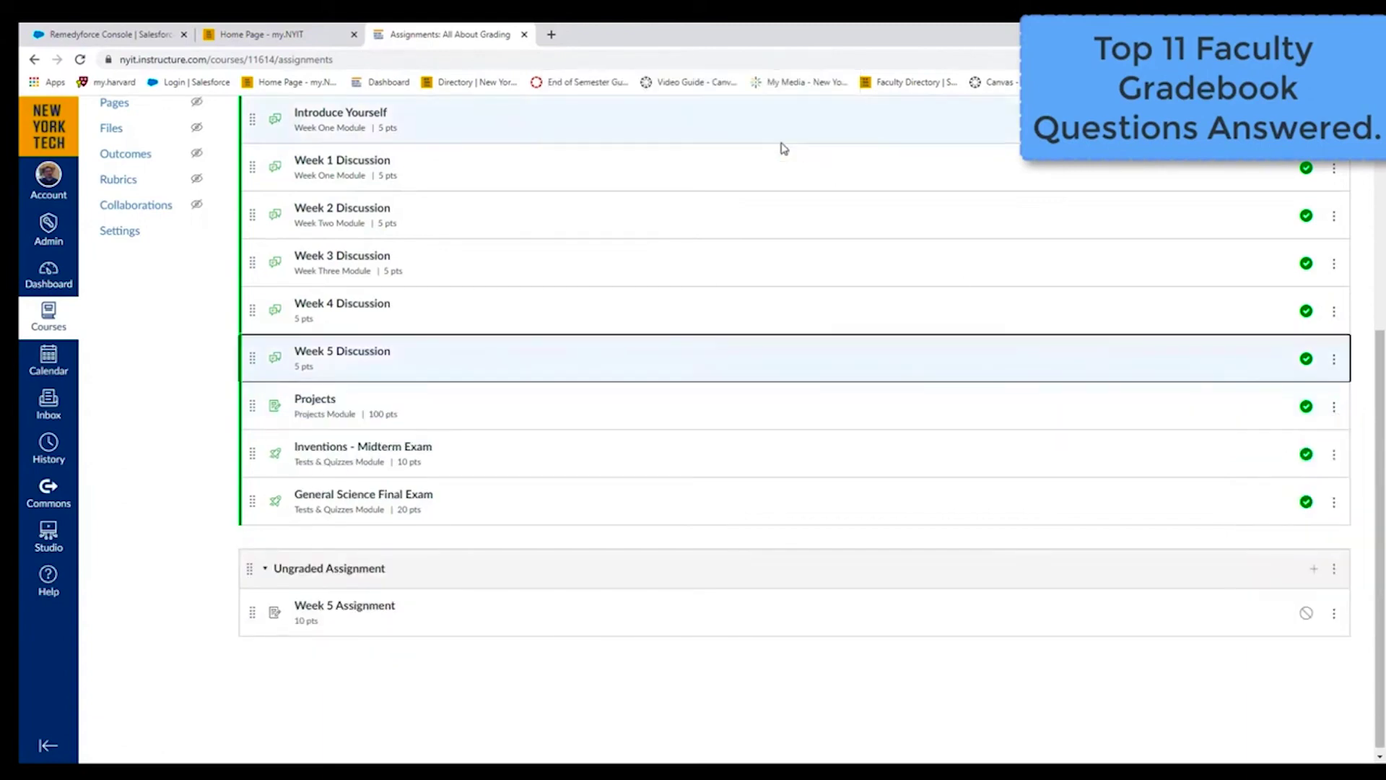
# Step: Open the course gradebook and look across its columns to check the remaining assignments
pyautogui.scroll(3, 117, 312)
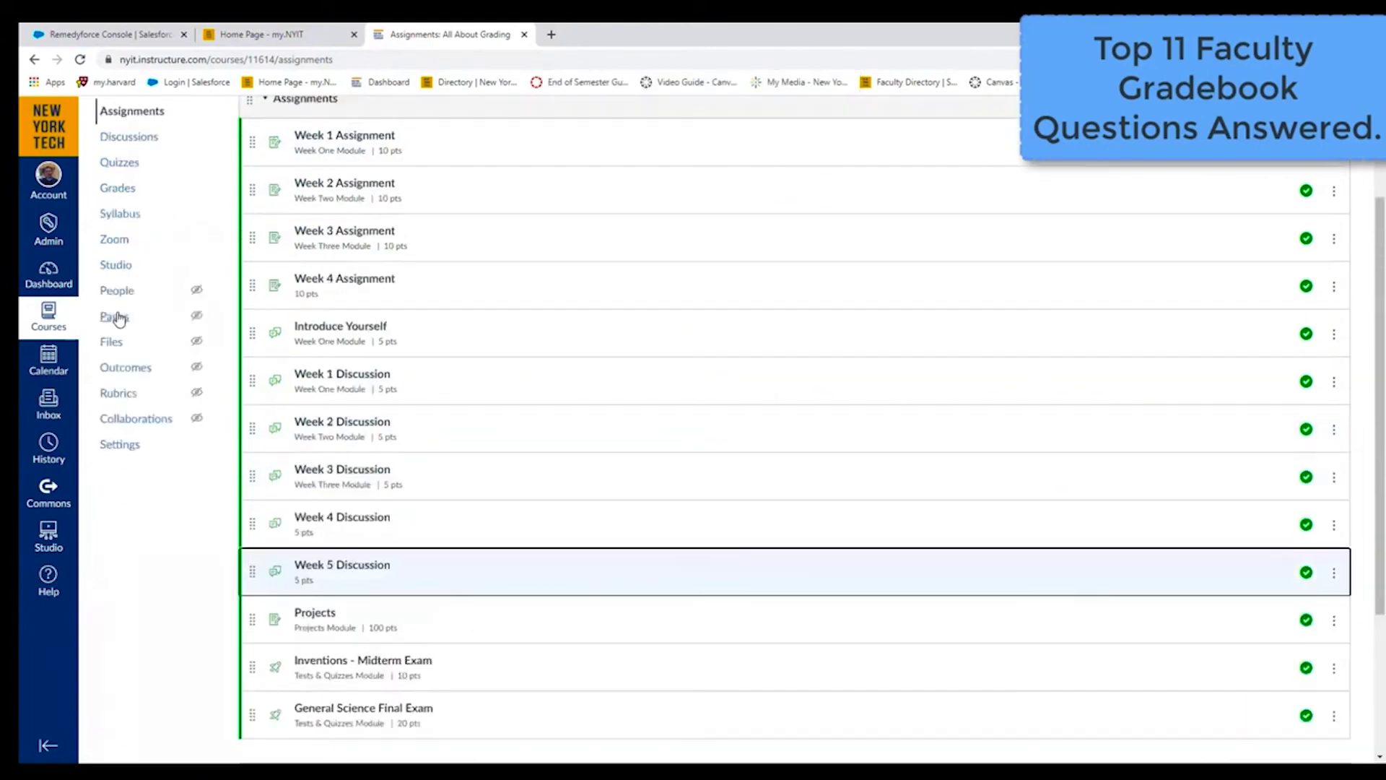
pyautogui.click(129, 193)
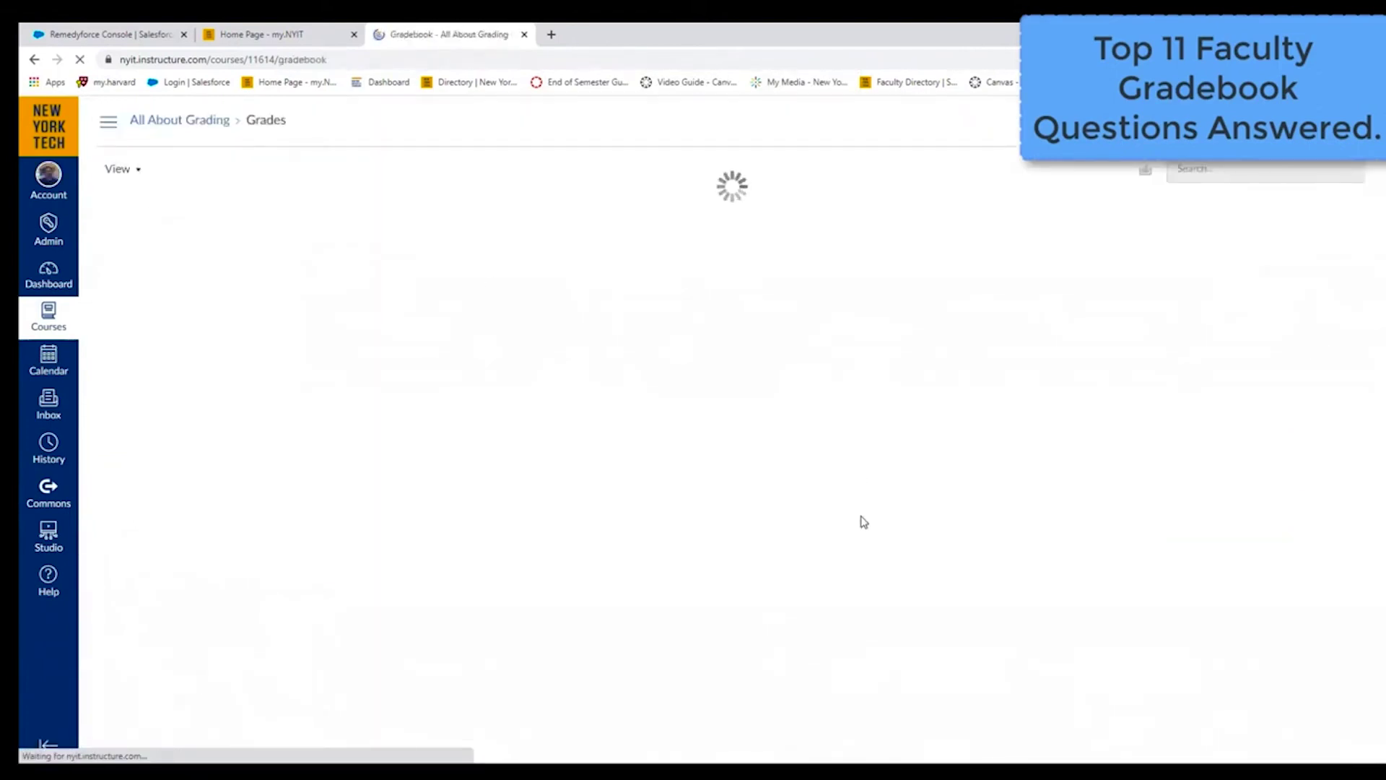
pyautogui.moveTo(725, 700); pyautogui.dragTo(607, 662)
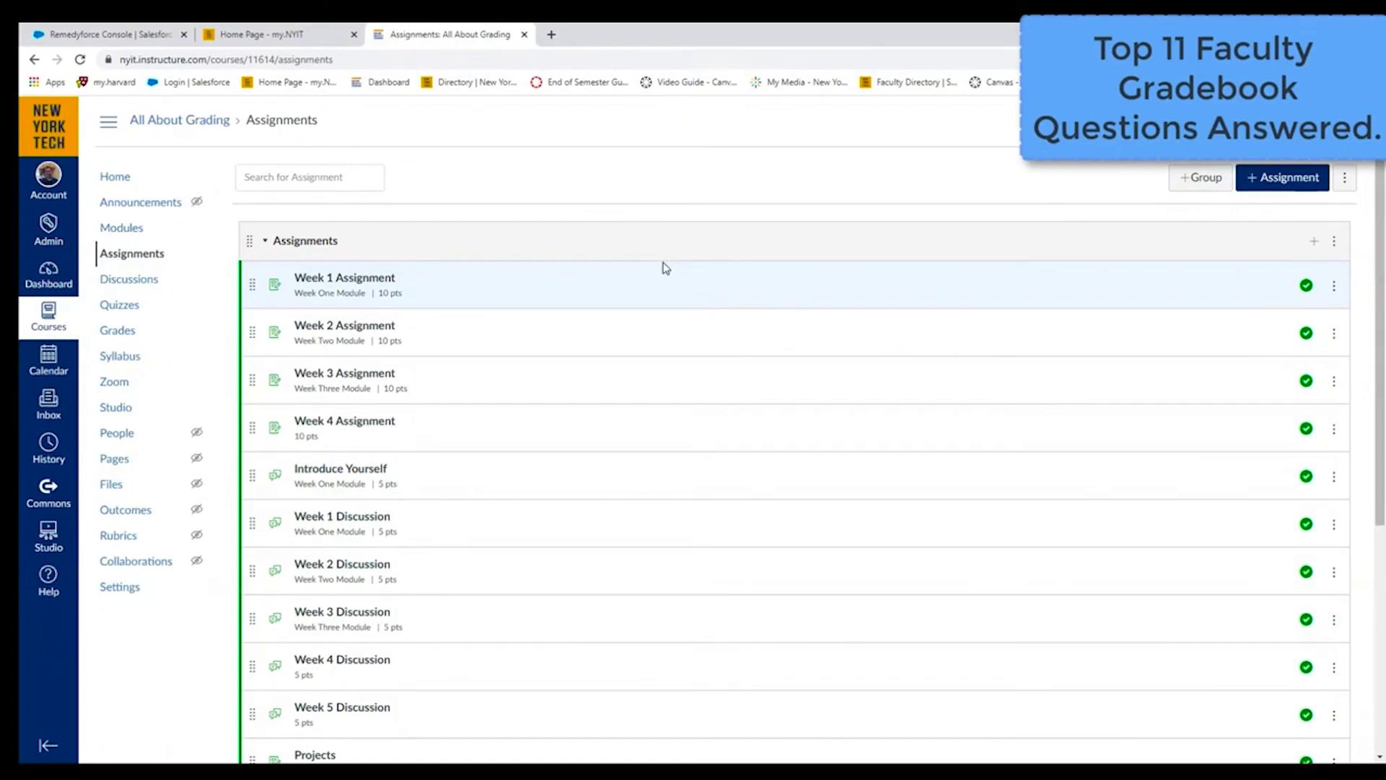
# Step: Create a new assignment in the course and name it Project Presentation
pyautogui.click(122, 259)
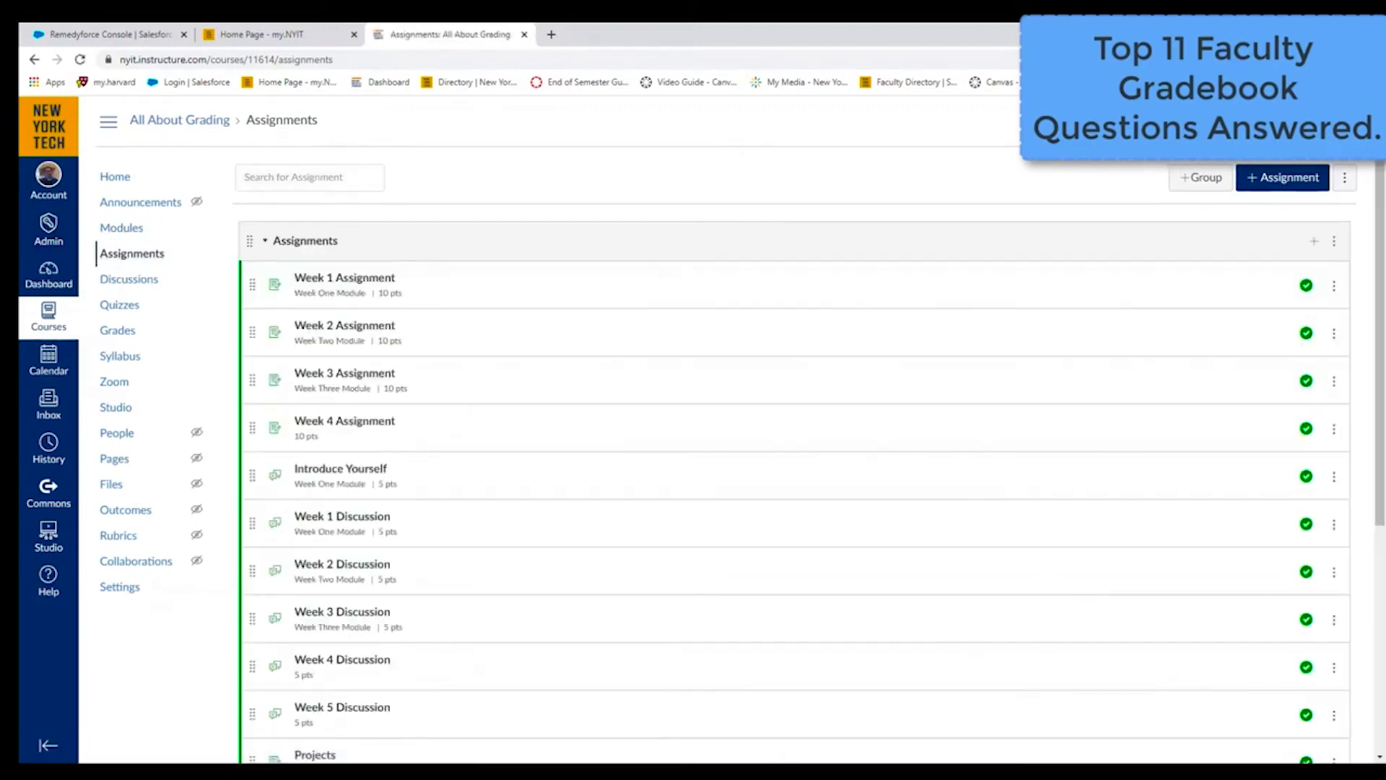
pyautogui.click(1261, 191)
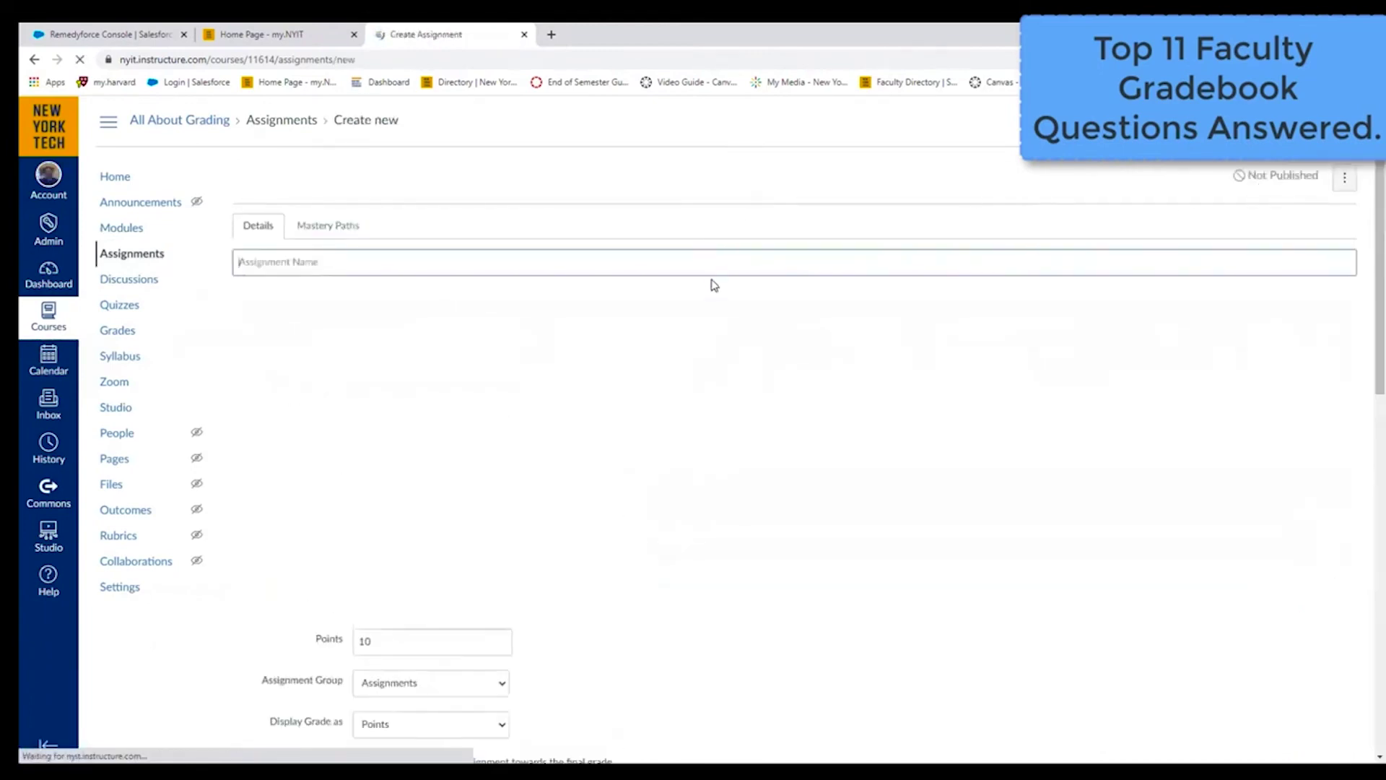
pyautogui.write('Projec')
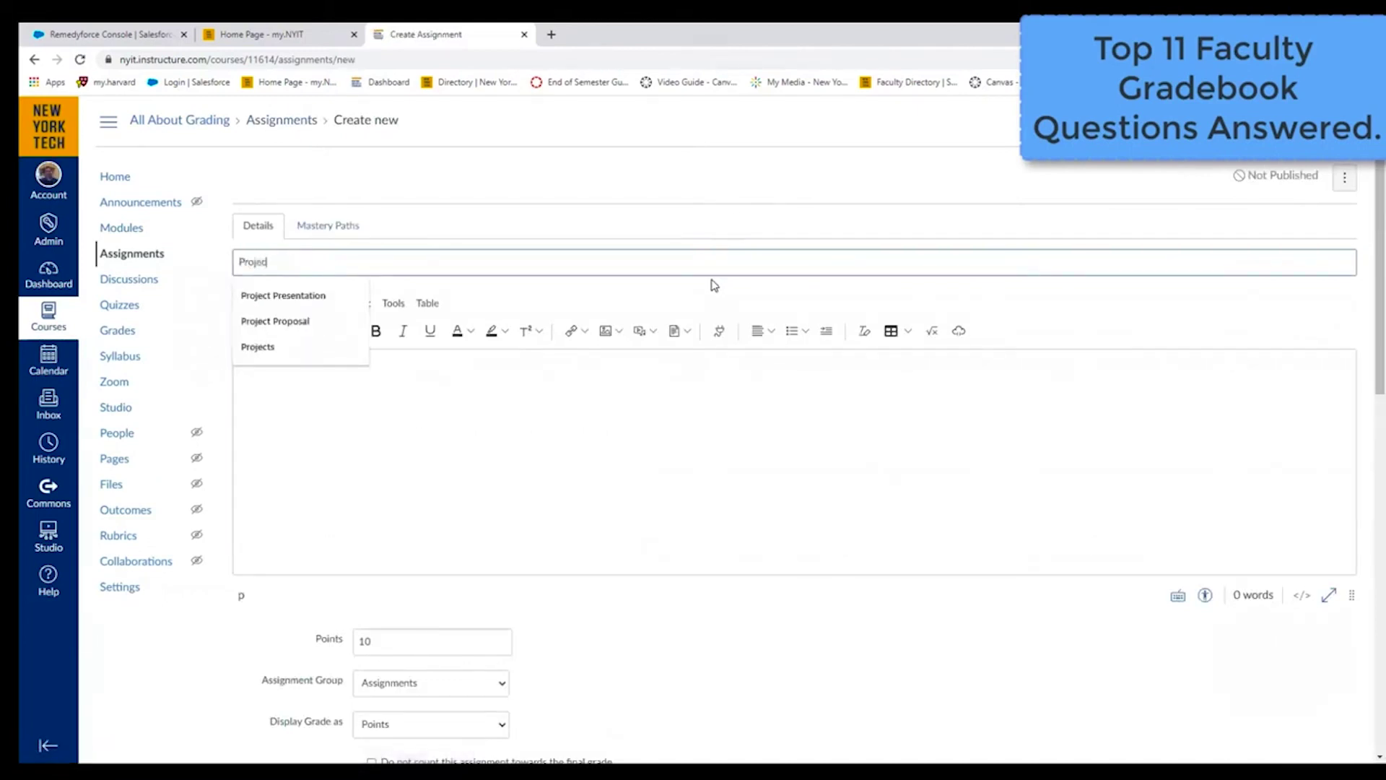
pyautogui.write('t Proposal')
pyautogui.click(324, 299)
# Step: Set the assignment's submission type to No Submission, then save and publish it
pyautogui.scroll(-4, 458, 430)
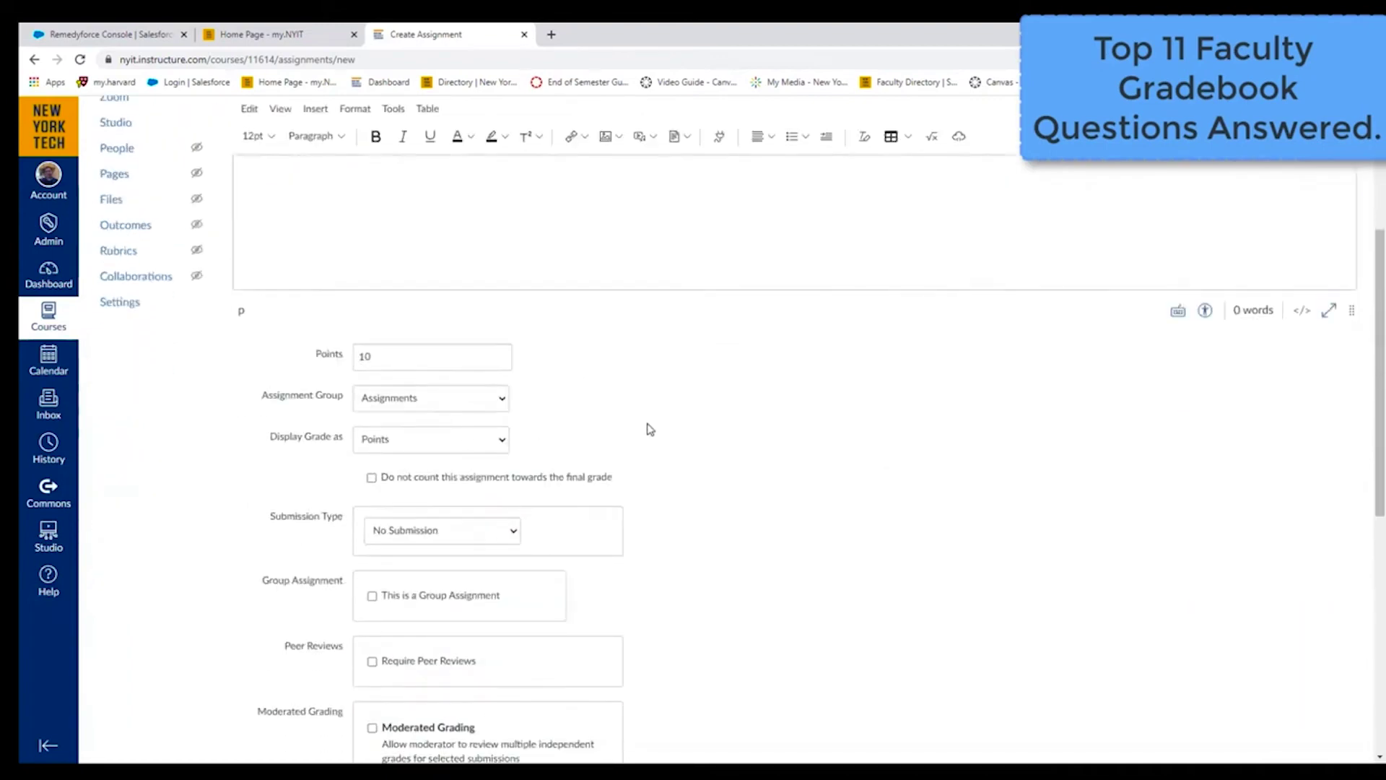
pyautogui.scroll(-2, 651, 429)
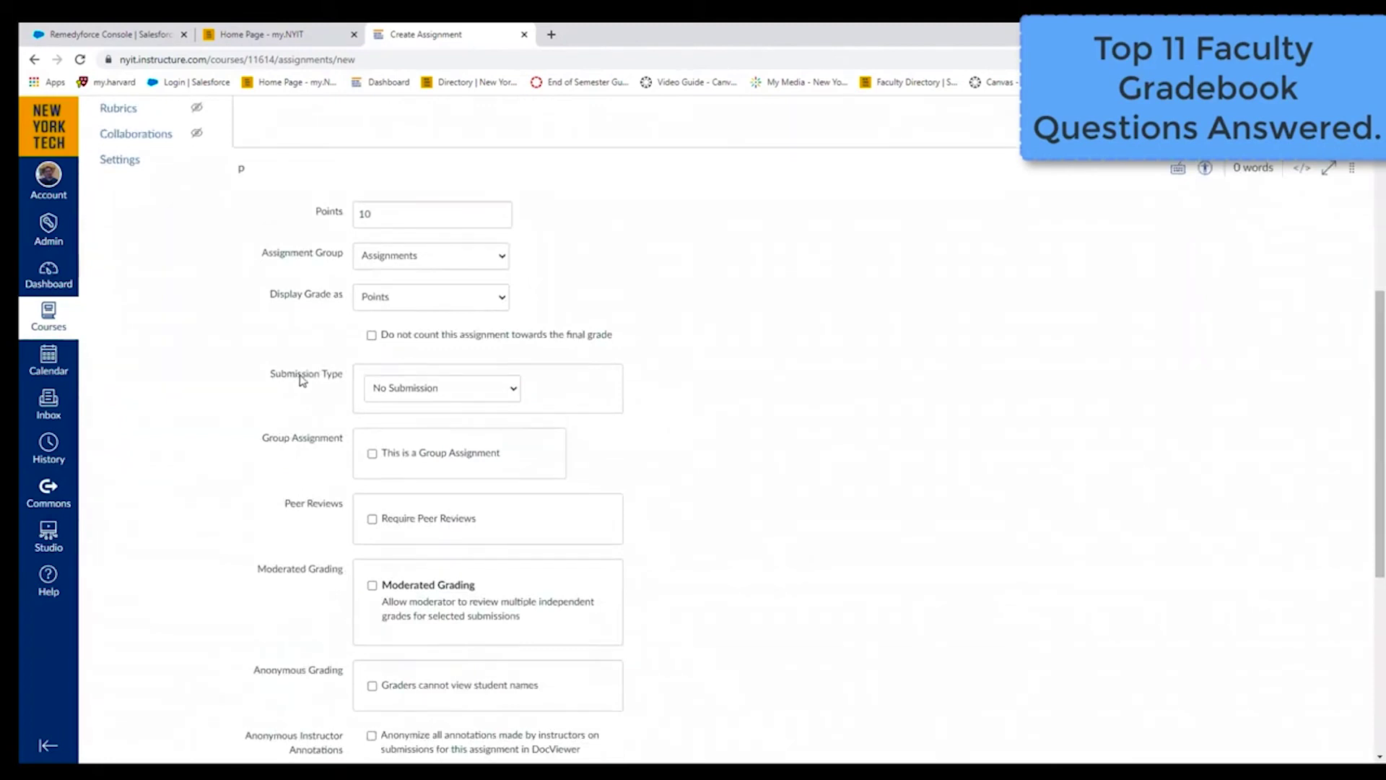
pyautogui.click(514, 390)
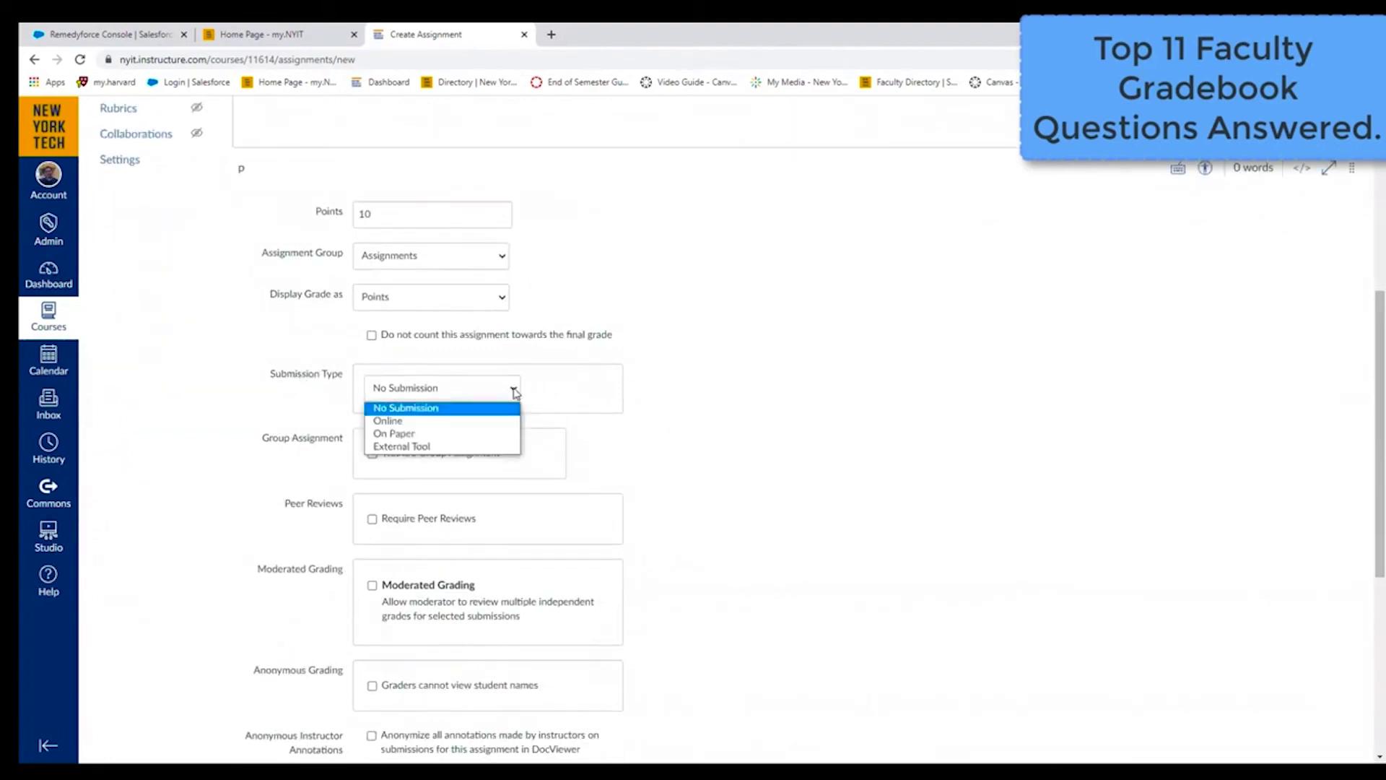
pyautogui.click(489, 412)
pyautogui.scroll(-5, 787, 391)
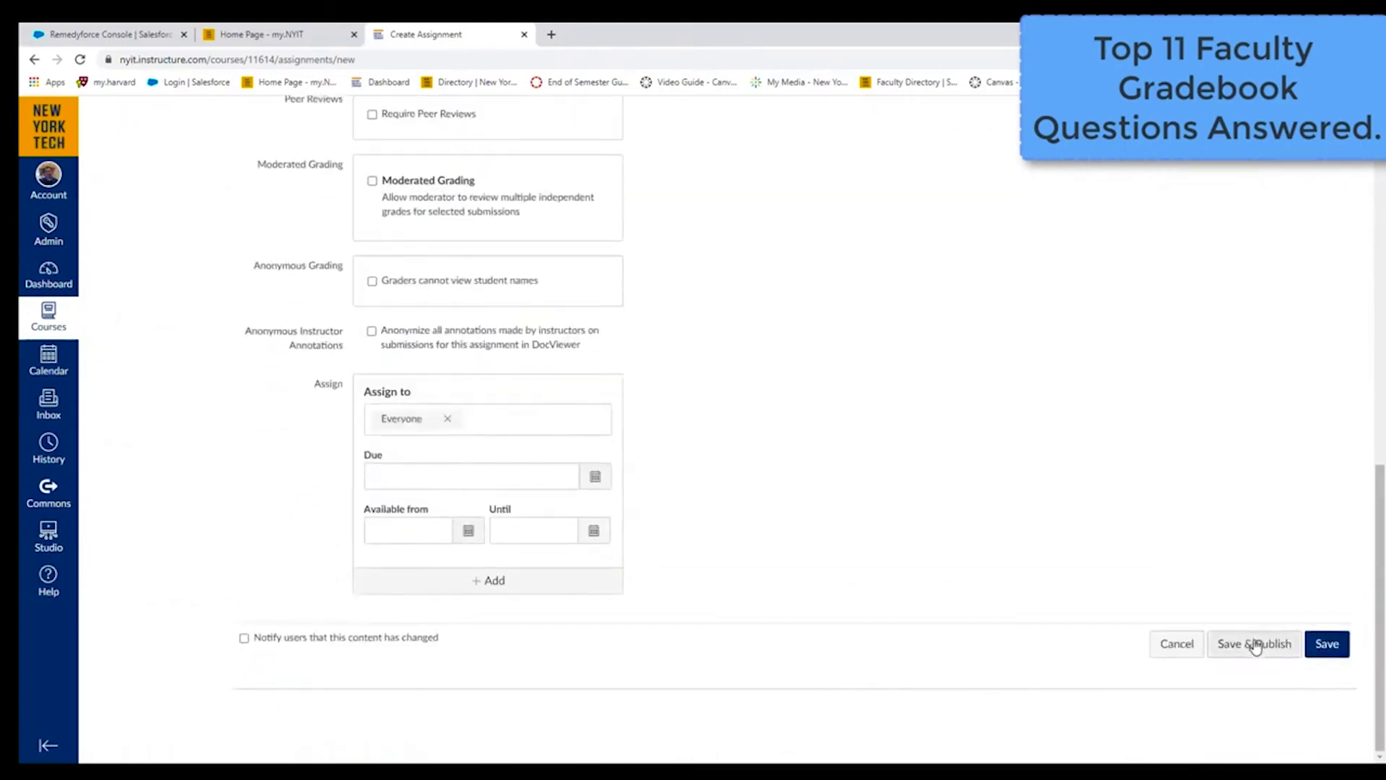
pyautogui.click(1255, 645)
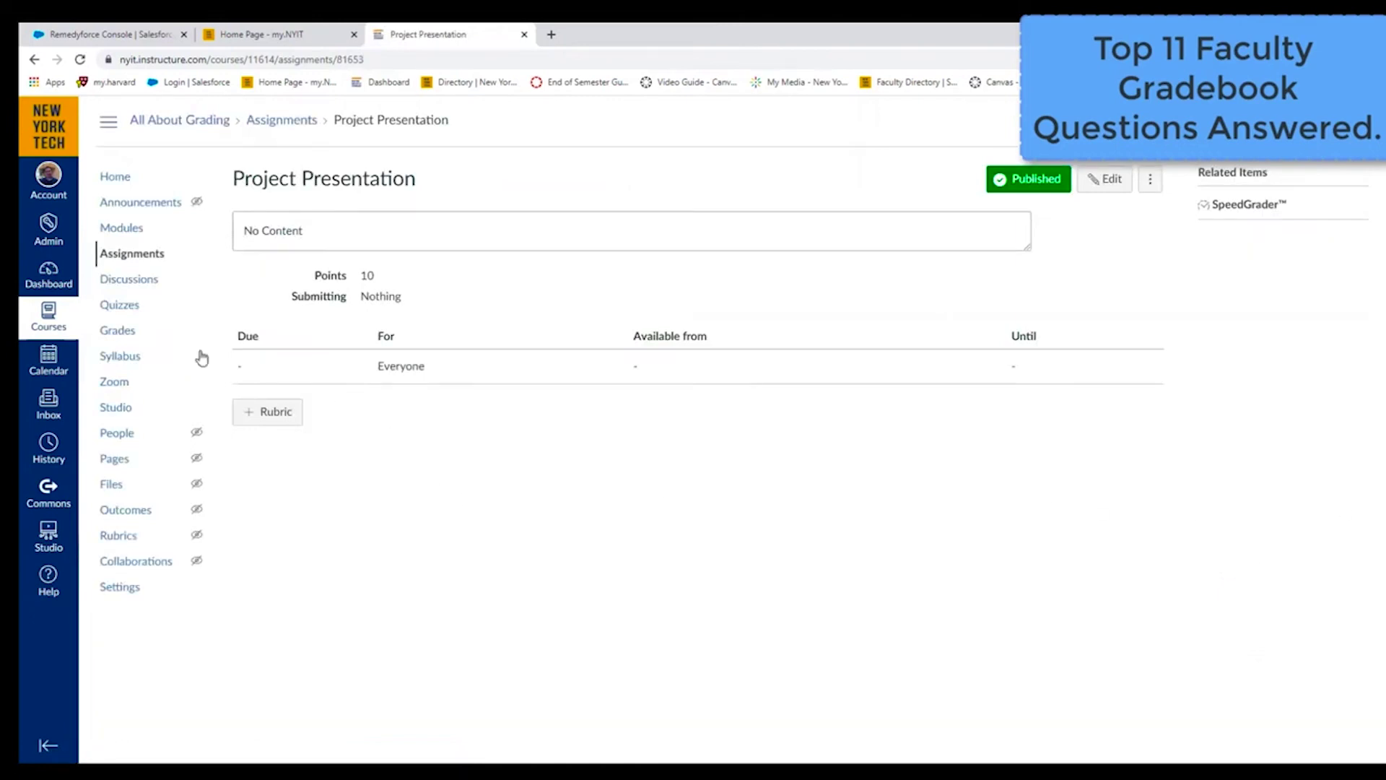
# Step: Swap the positions of the Week 2 Assignment and Introduce Yourself columns in the gradebook
pyautogui.click(120, 337)
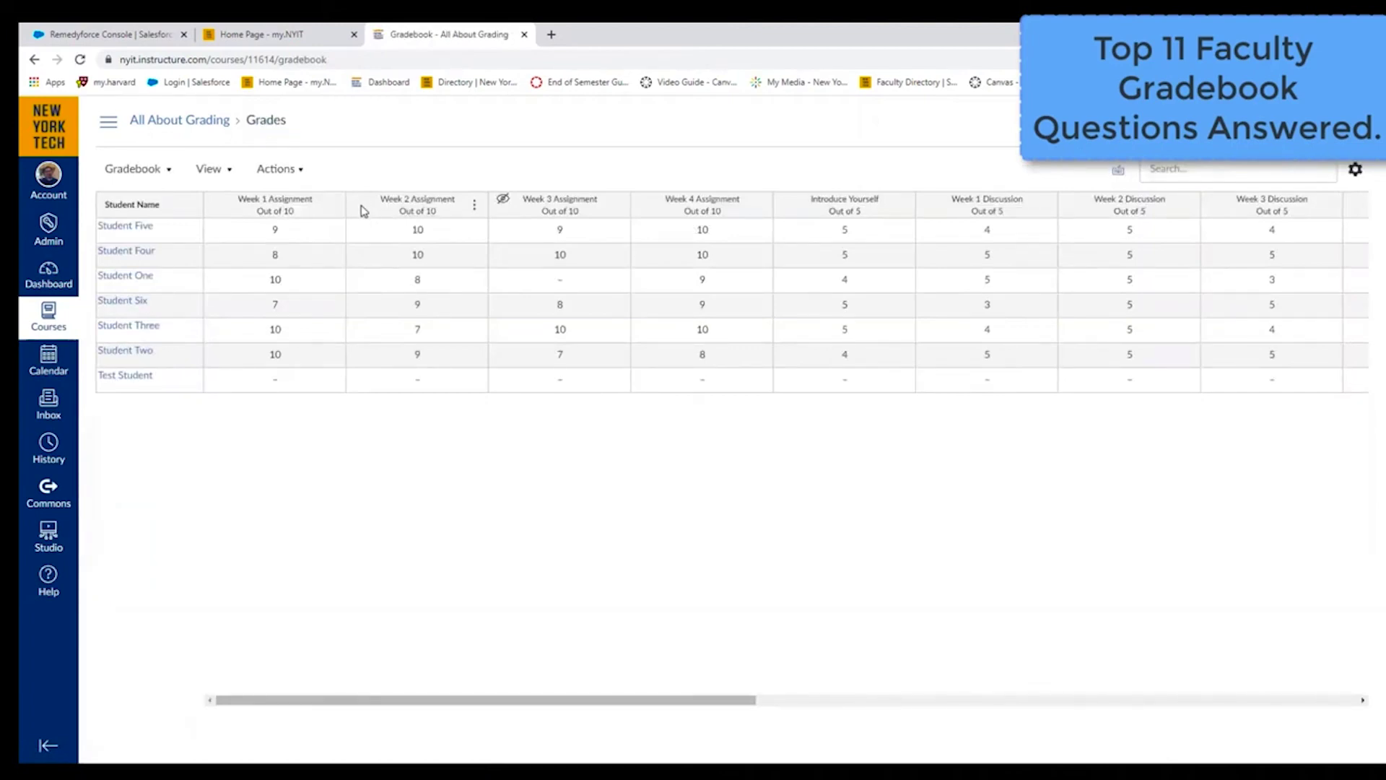
pyautogui.moveTo(363, 210); pyautogui.dragTo(830, 210)
pyautogui.moveTo(834, 210); pyautogui.dragTo(372, 214)
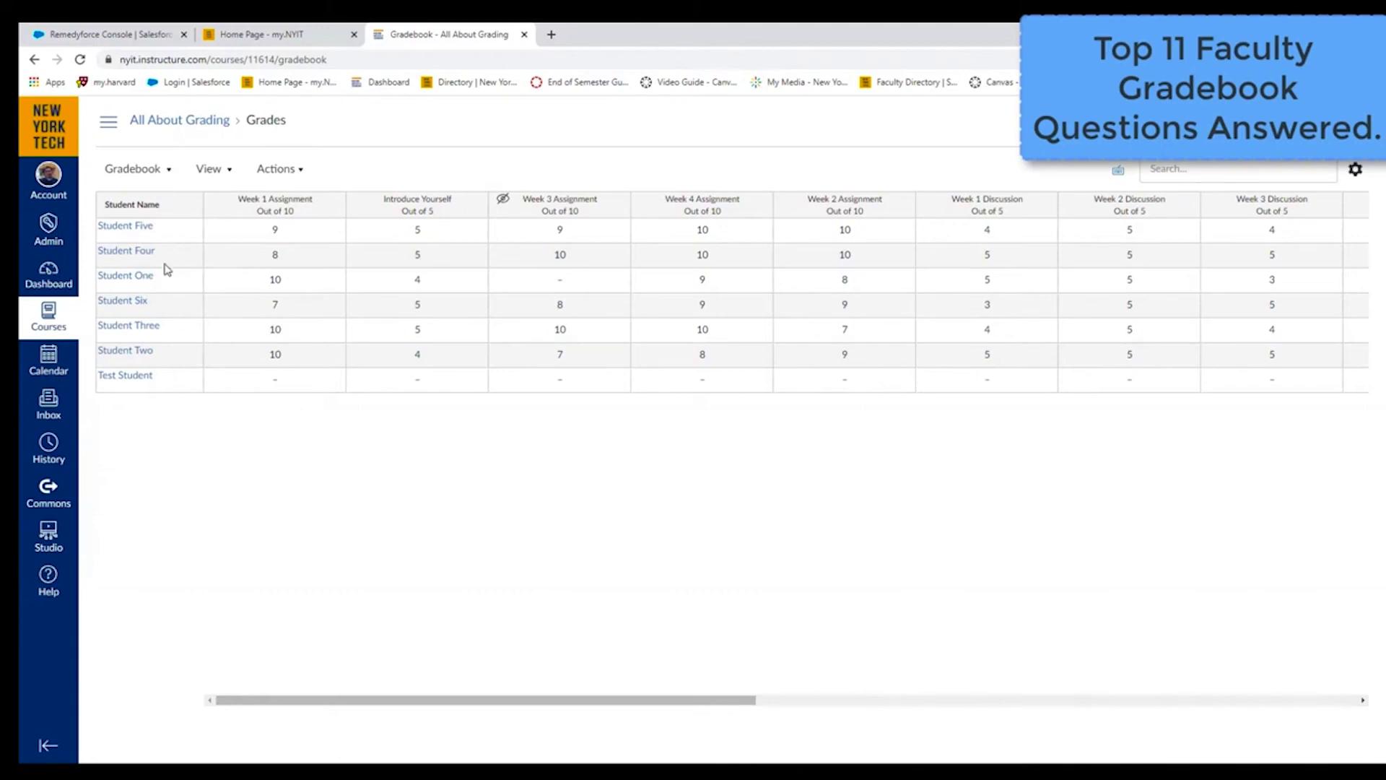
# Step: Delete Week 5 Assignment from the Ungraded Assignment group in the course's assignment list
pyautogui.click(175, 125)
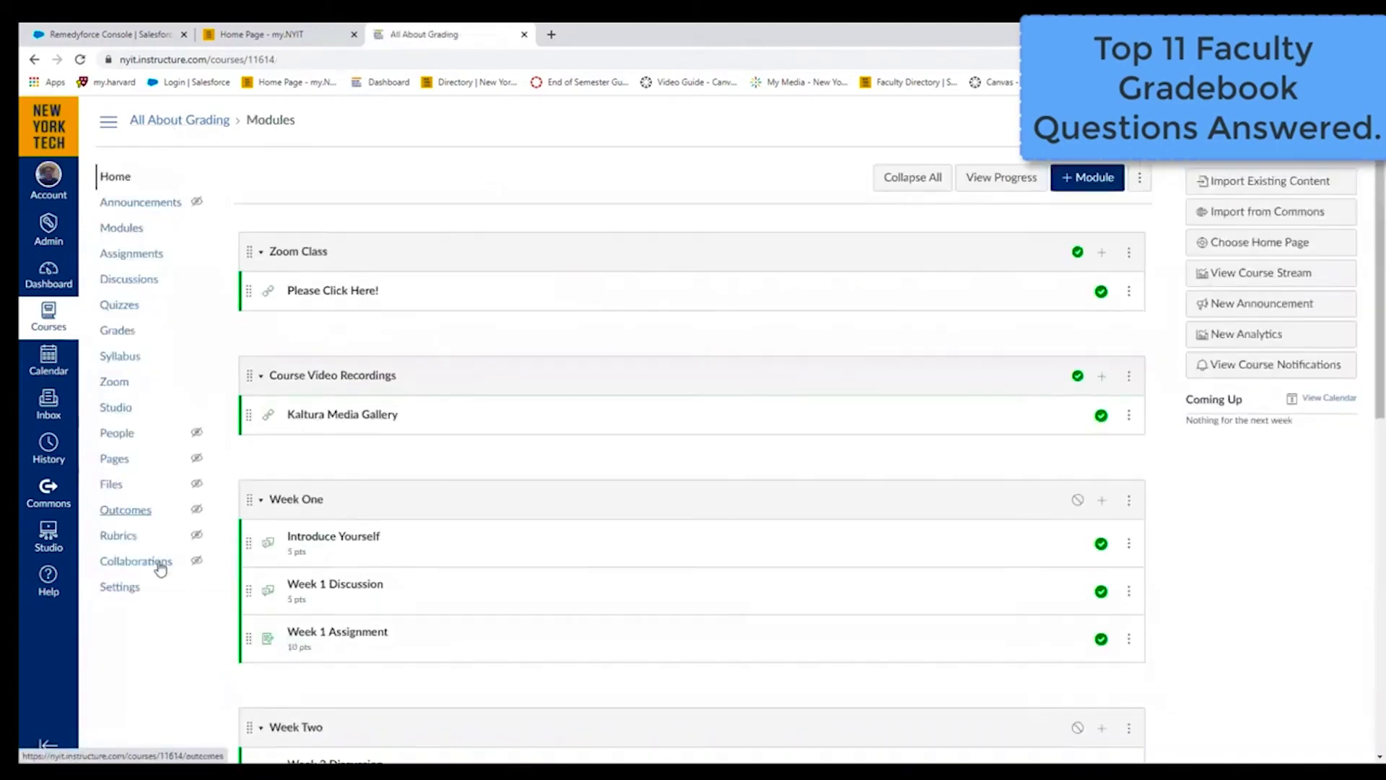
pyautogui.click(132, 257)
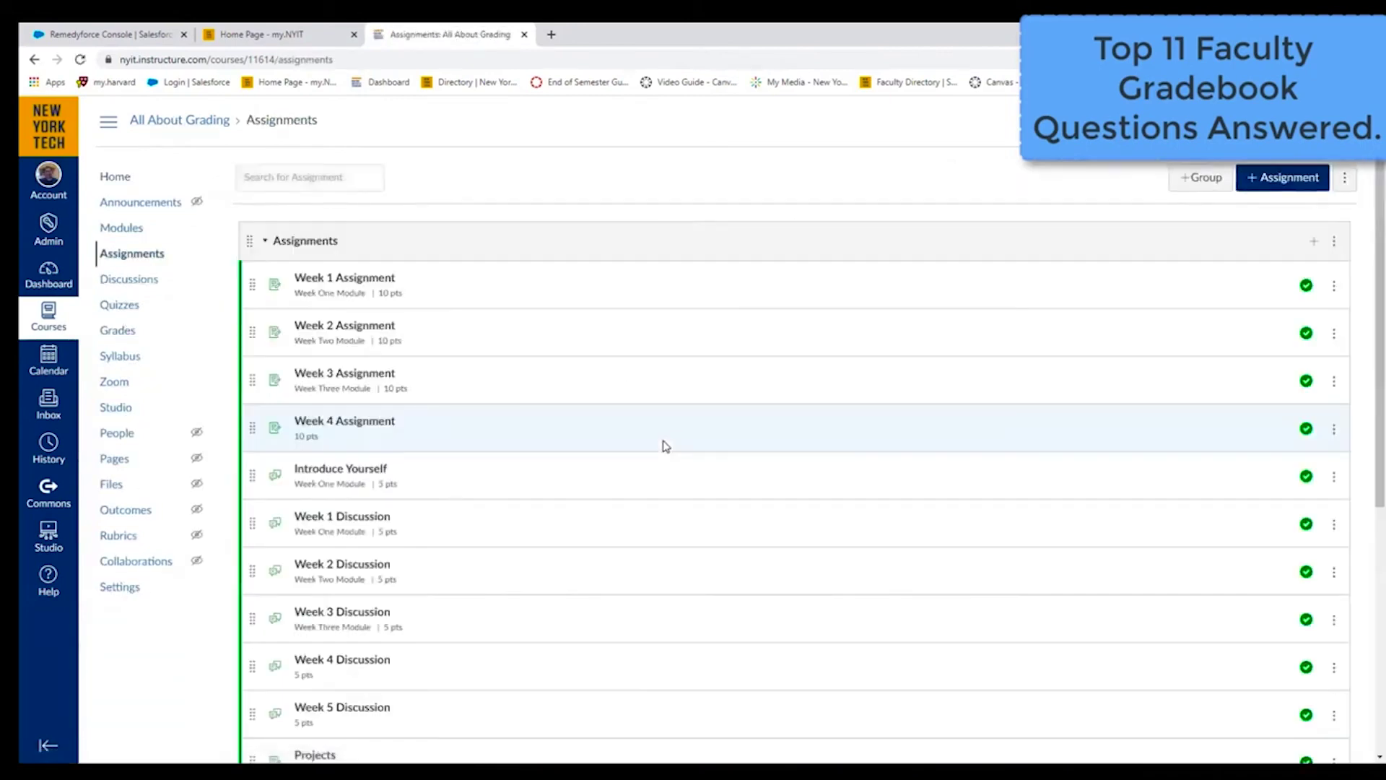
pyautogui.scroll(-5, 666, 446)
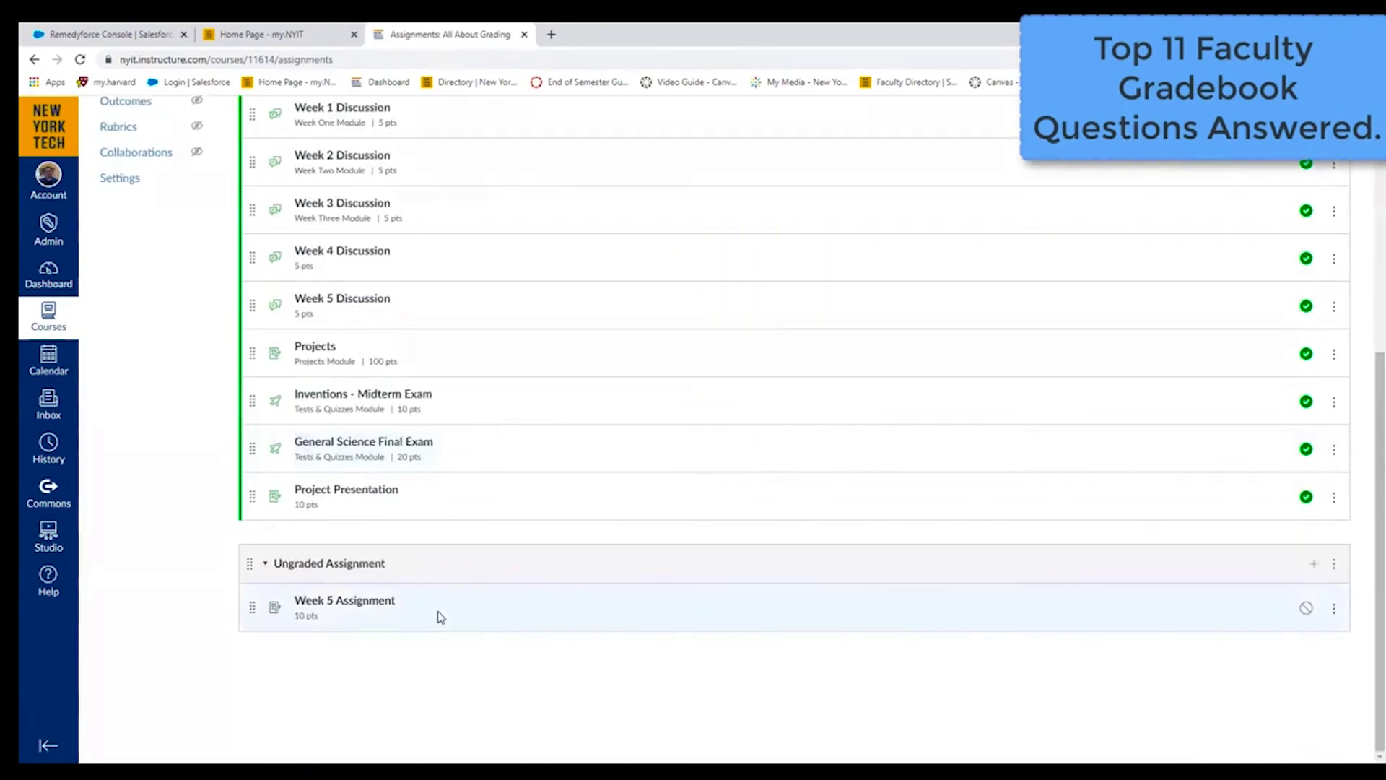
pyautogui.click(1333, 613)
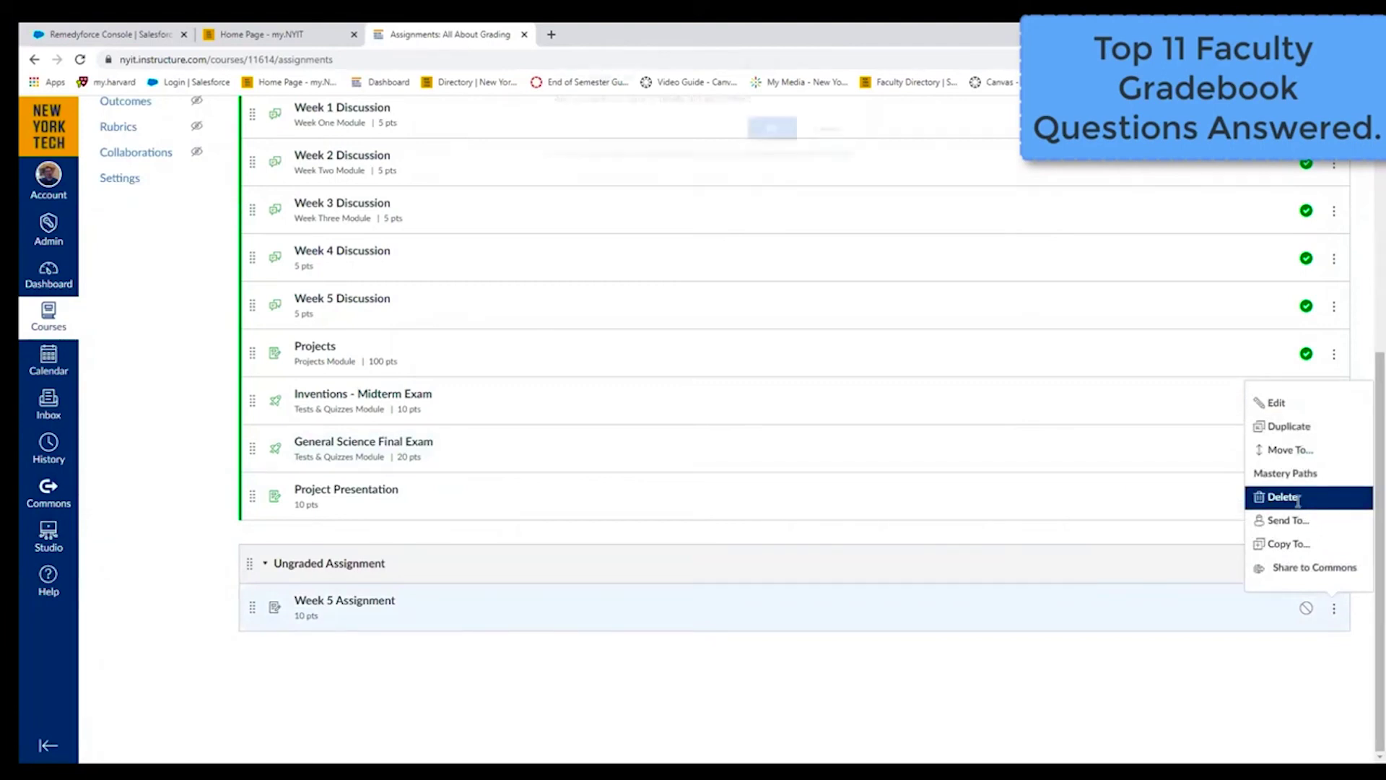
pyautogui.click(1298, 499)
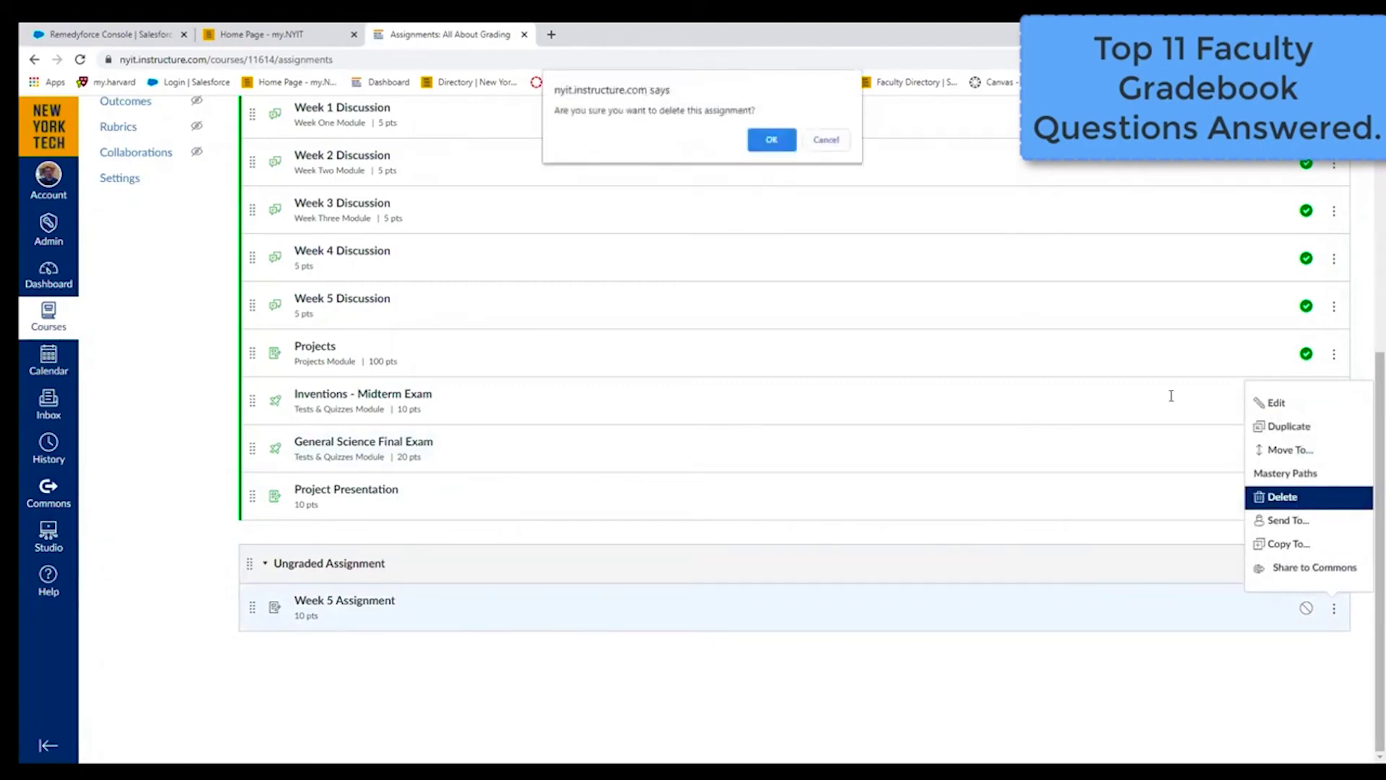
pyautogui.click(769, 139)
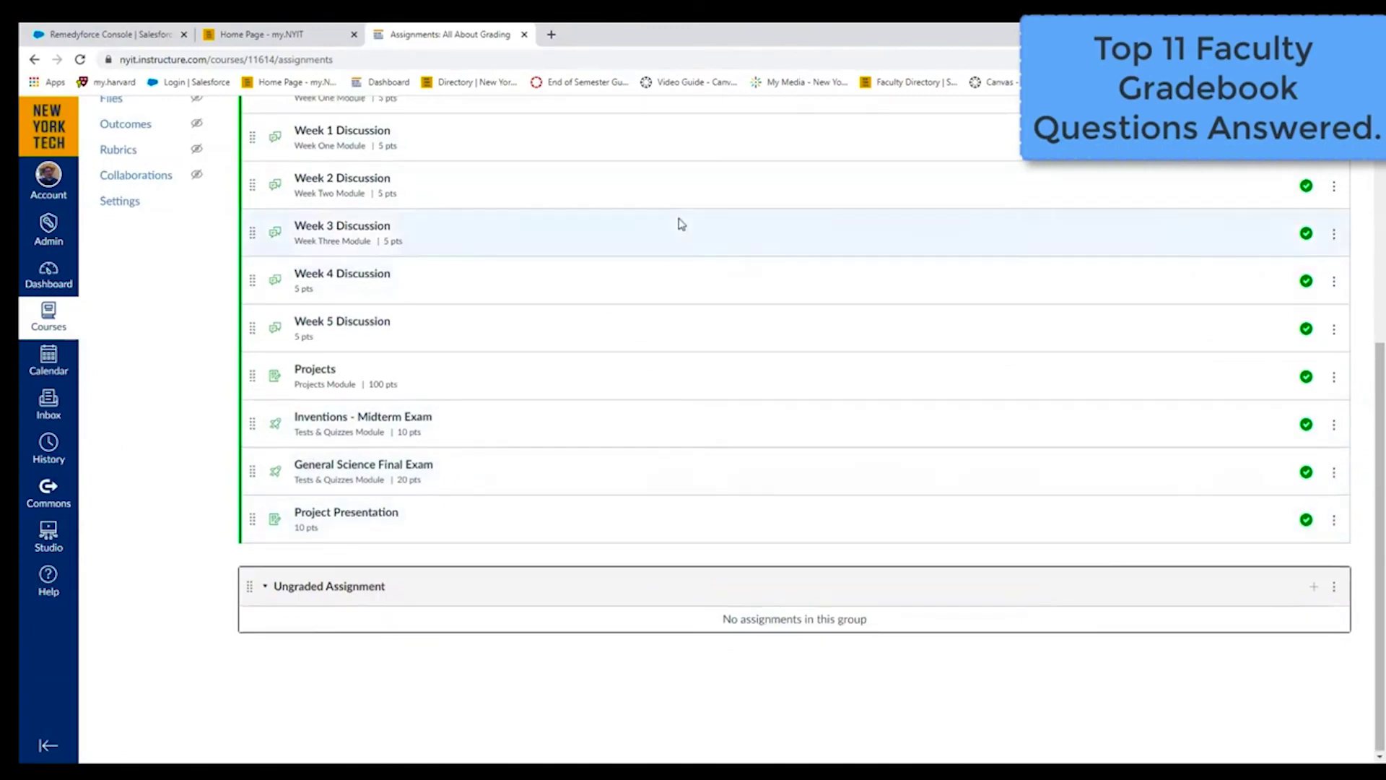
pyautogui.scroll(3, 681, 223)
pyautogui.scroll(3, 681, 224)
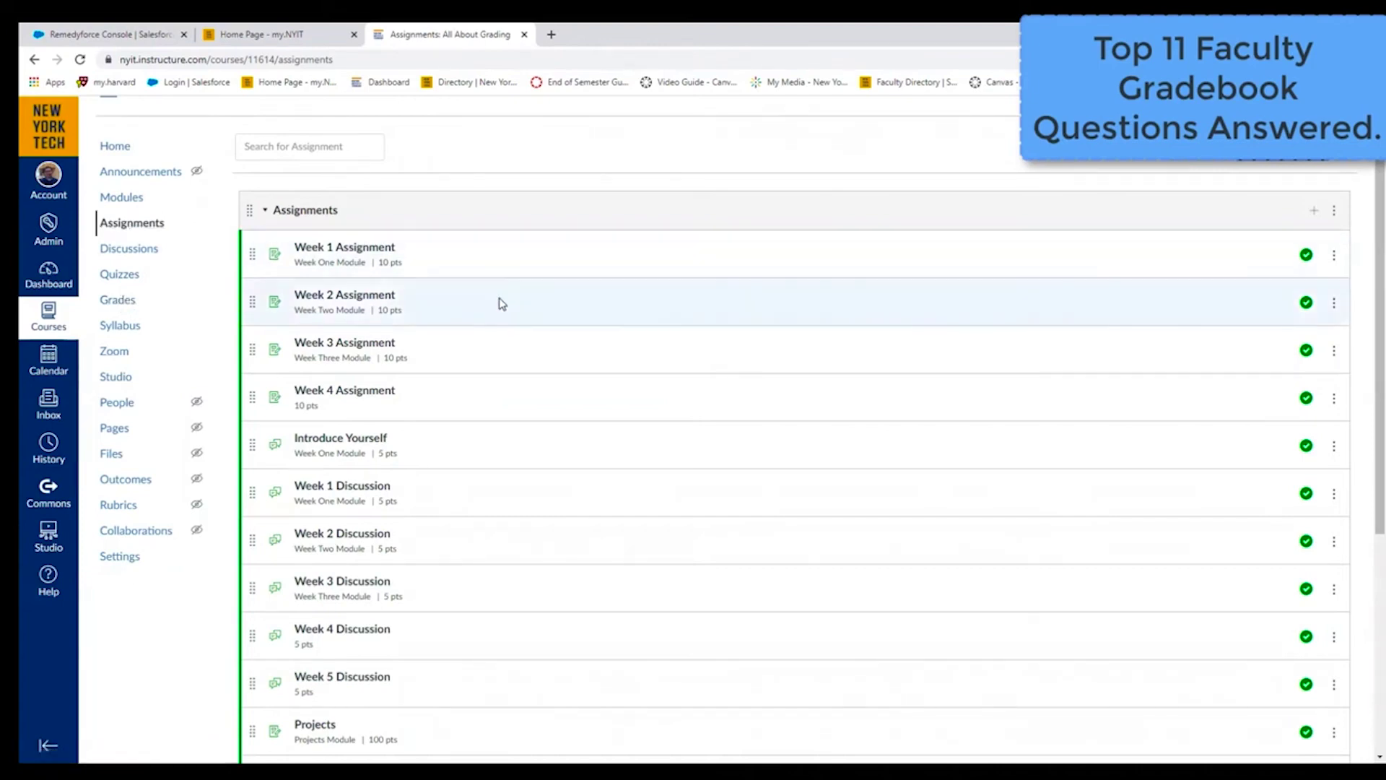
# Step: Open Week 1 Assignment for editing and set its grade display to Letter Grade
pyautogui.click(371, 254)
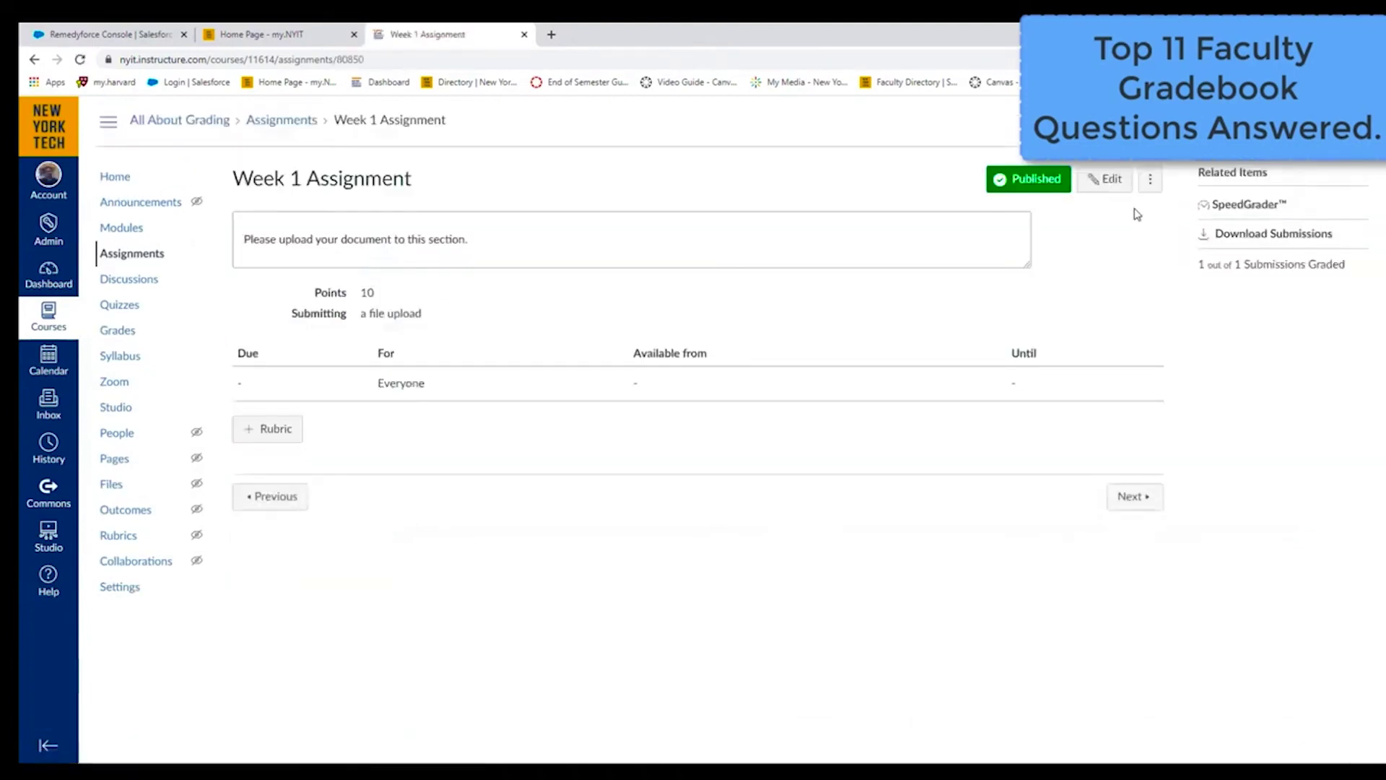
pyautogui.click(1108, 181)
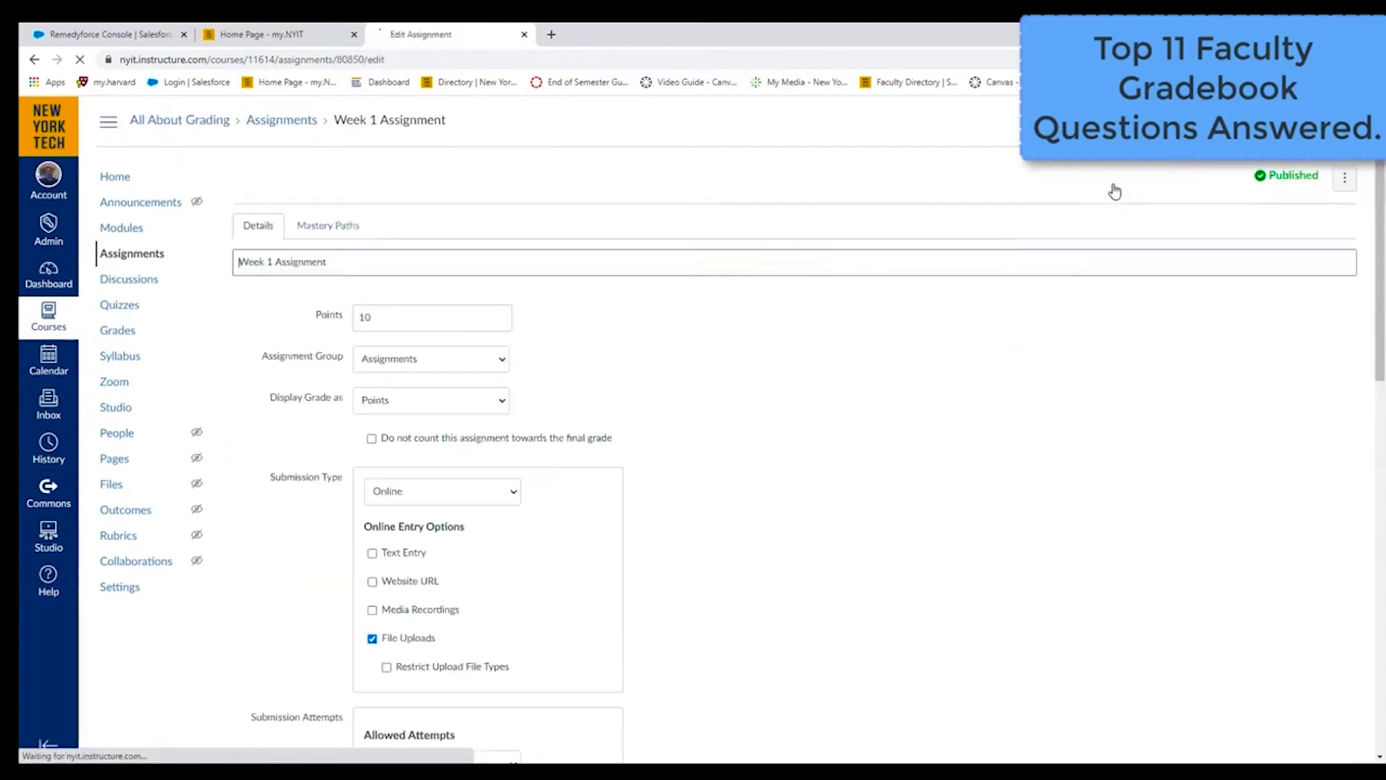
pyautogui.scroll(-4, 863, 400)
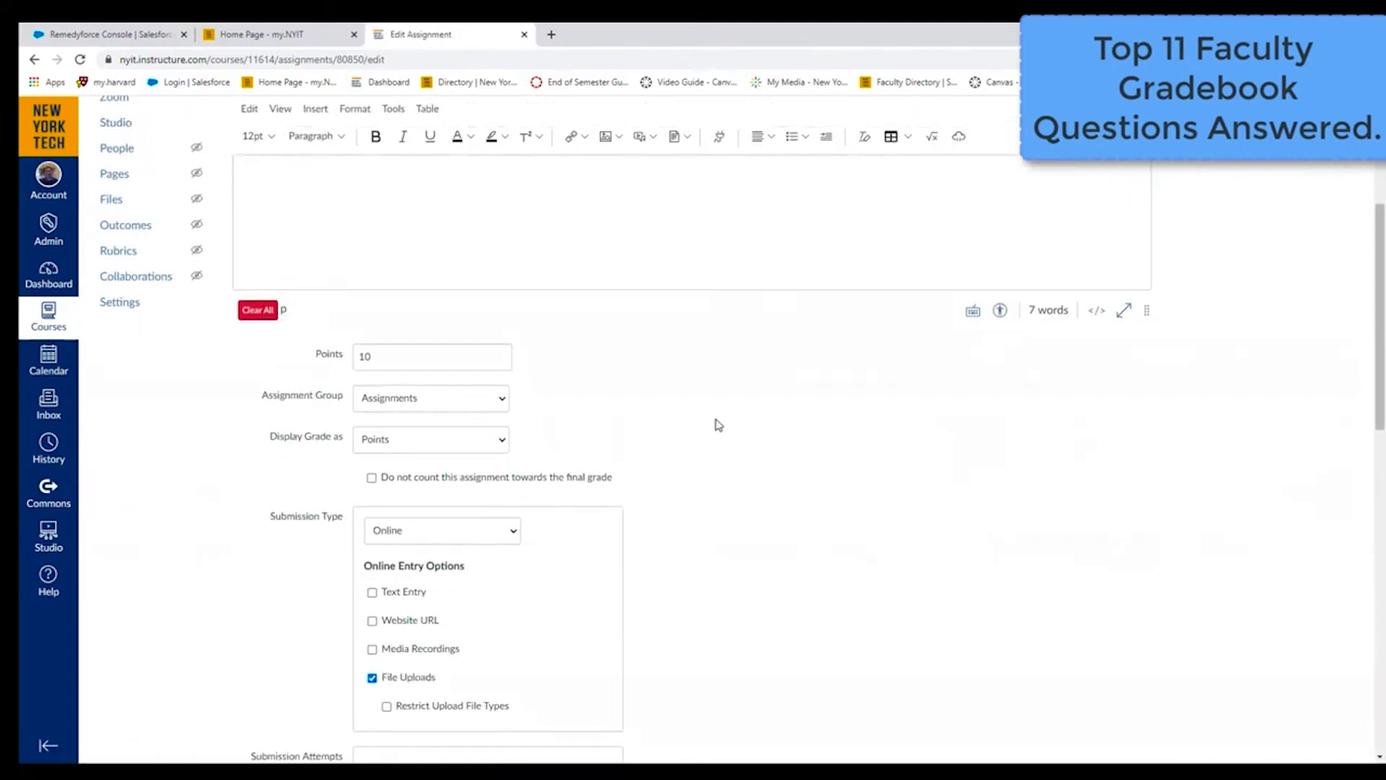
pyautogui.click(501, 442)
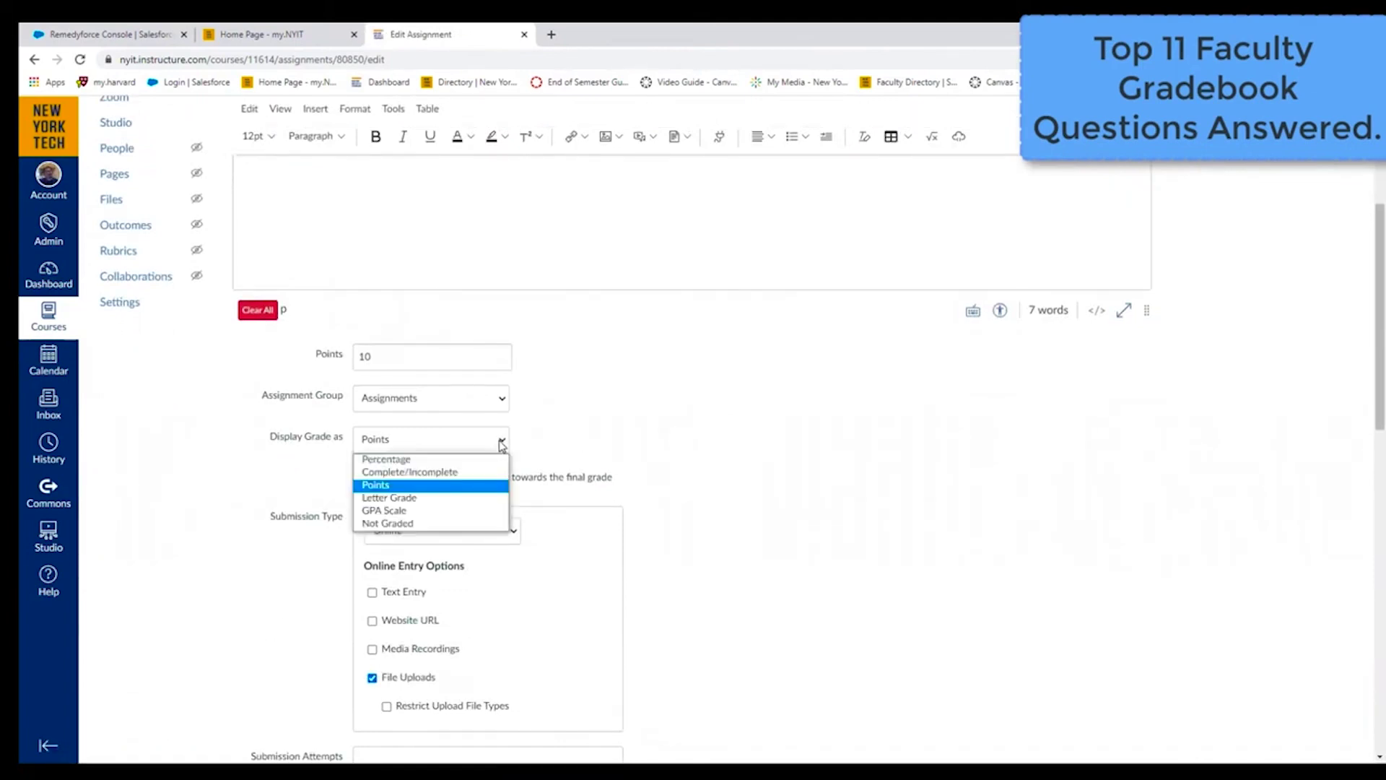
pyautogui.click(468, 508)
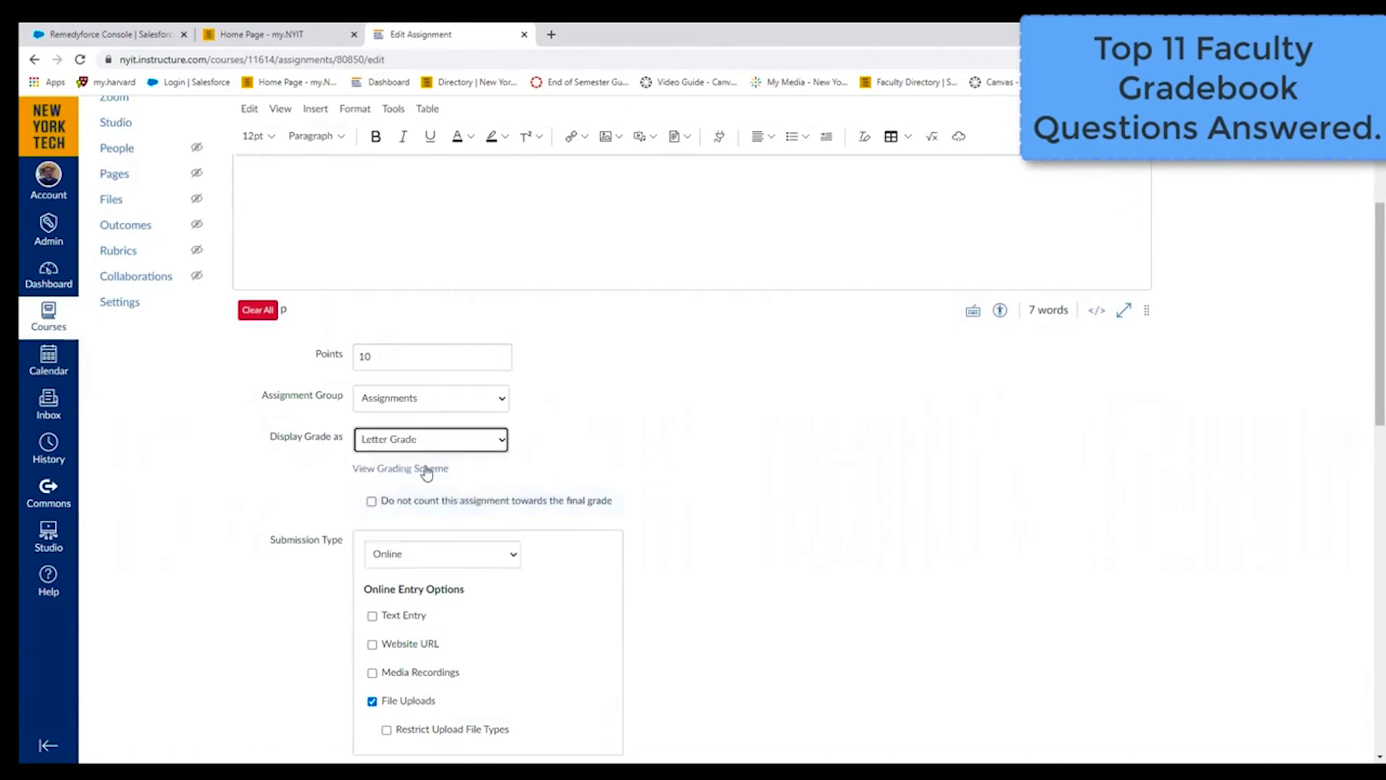
# Step: Review the assignment's default grading scheme through to the F range, then save Week 1 Assignment
pyautogui.click(423, 469)
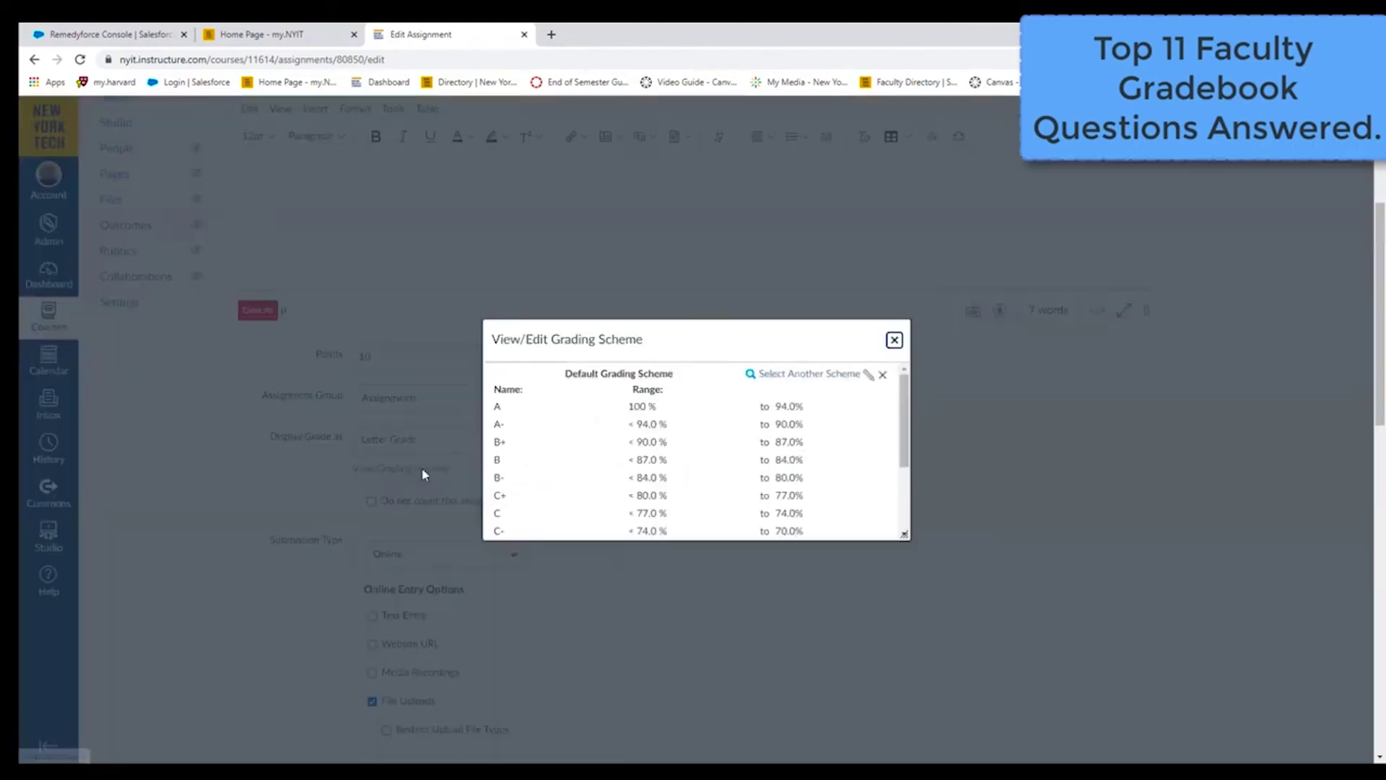
pyautogui.moveTo(906, 427); pyautogui.dragTo(906, 491)
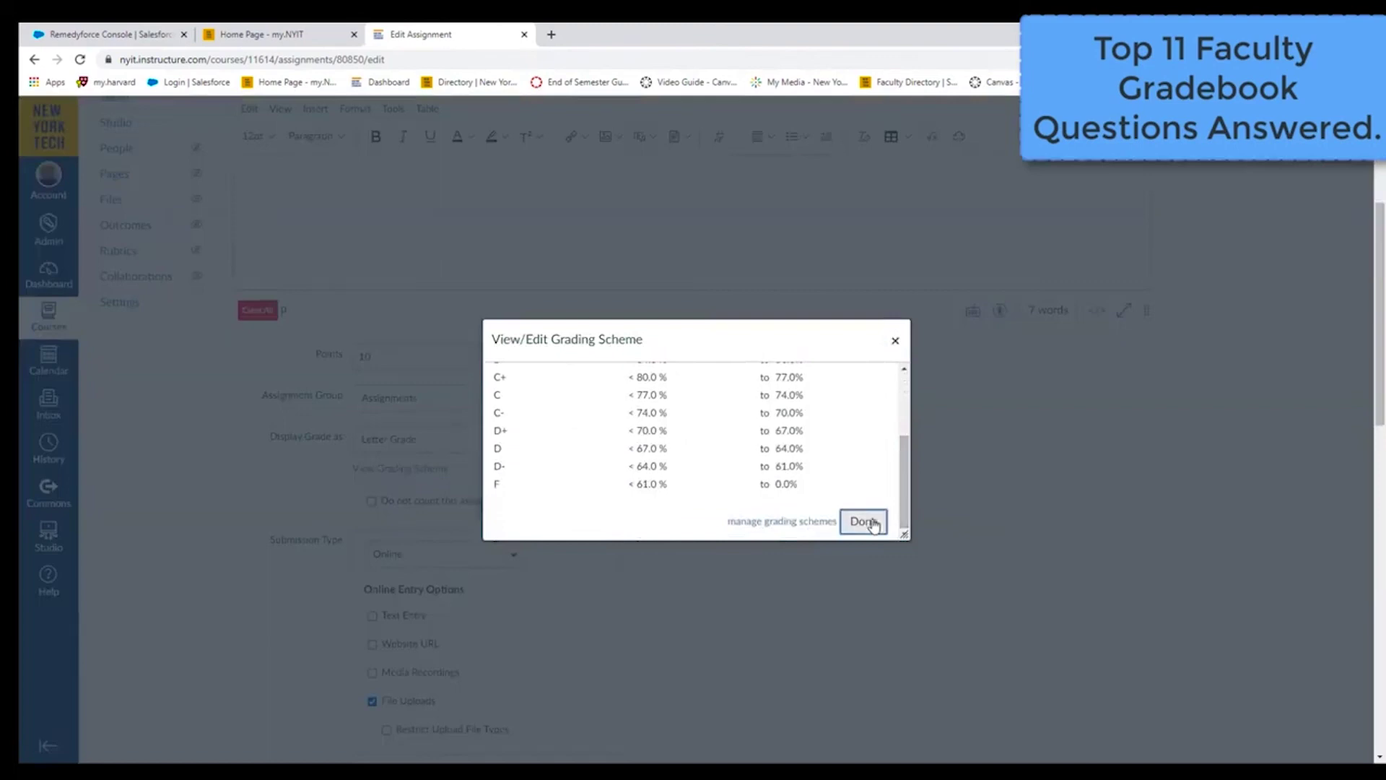
pyautogui.click(866, 521)
pyautogui.scroll(-5, 881, 515)
pyautogui.scroll(-8, 881, 514)
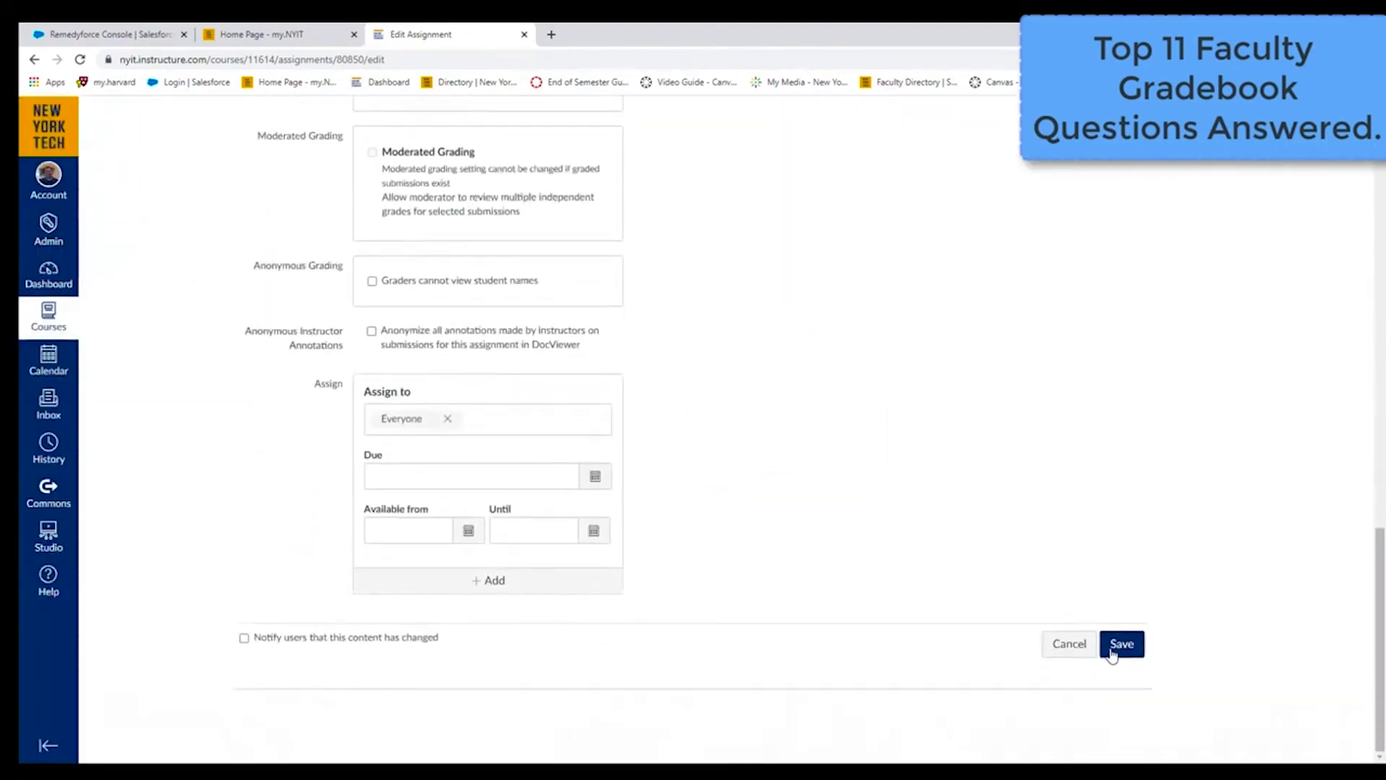
pyautogui.click(1113, 652)
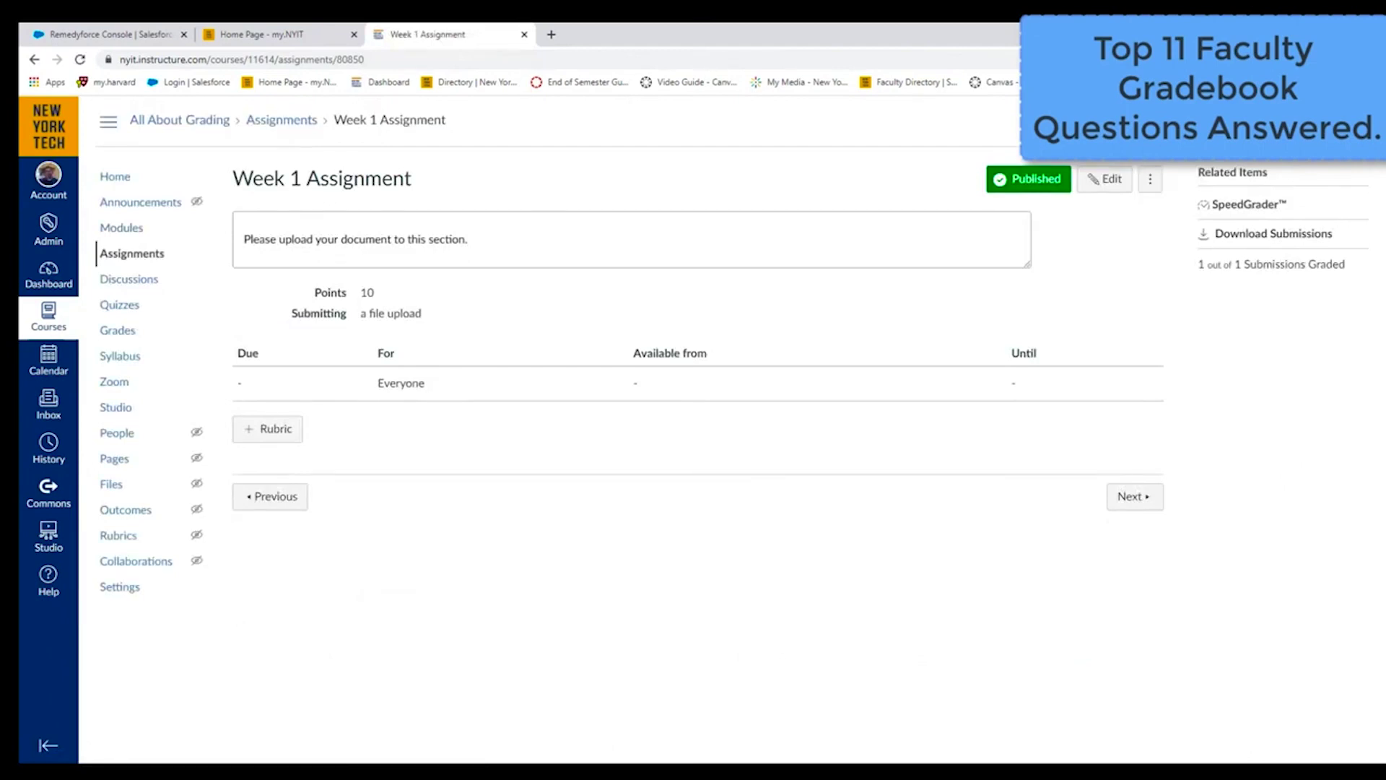
# Step: In the course gradebook, display the Total column as a percentage and accept the warning
pyautogui.click(115, 333)
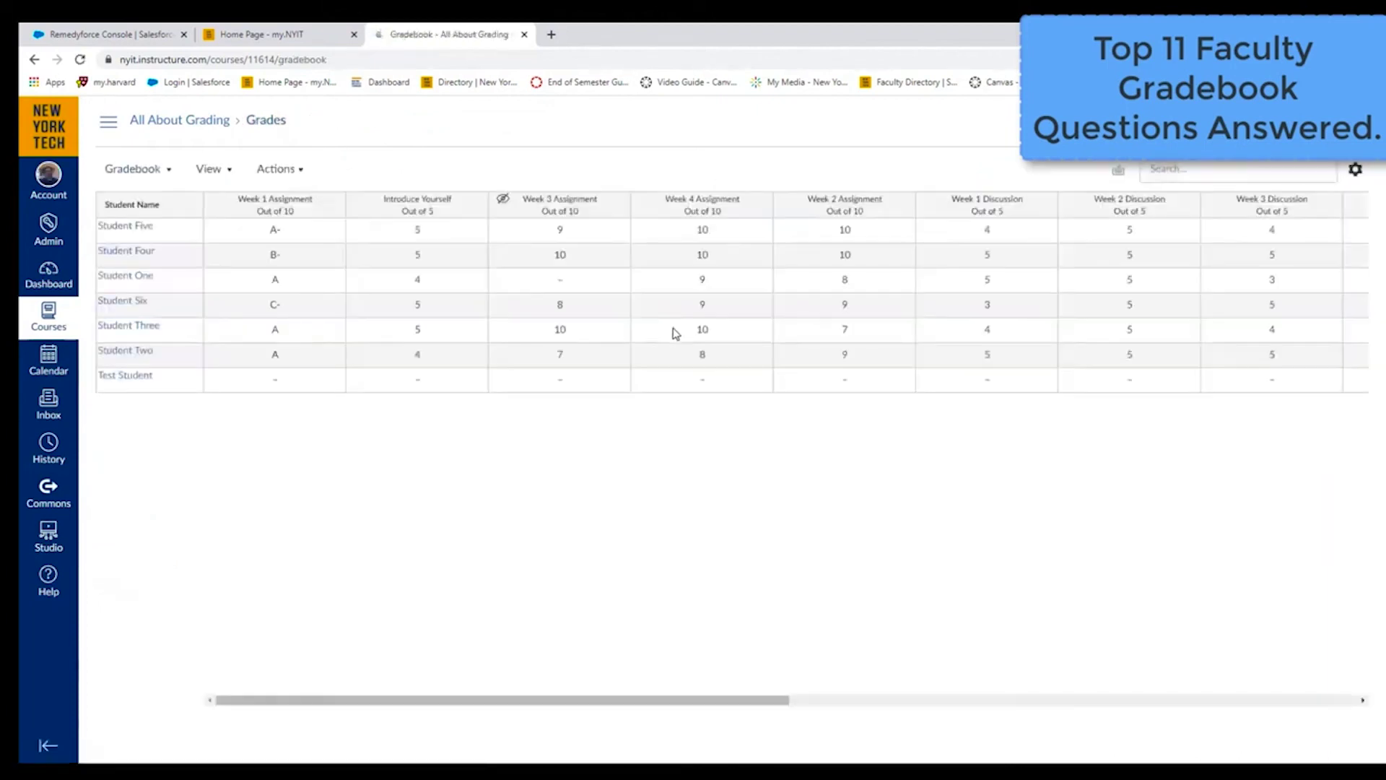
pyautogui.moveTo(697, 692); pyautogui.dragTo(1360, 657)
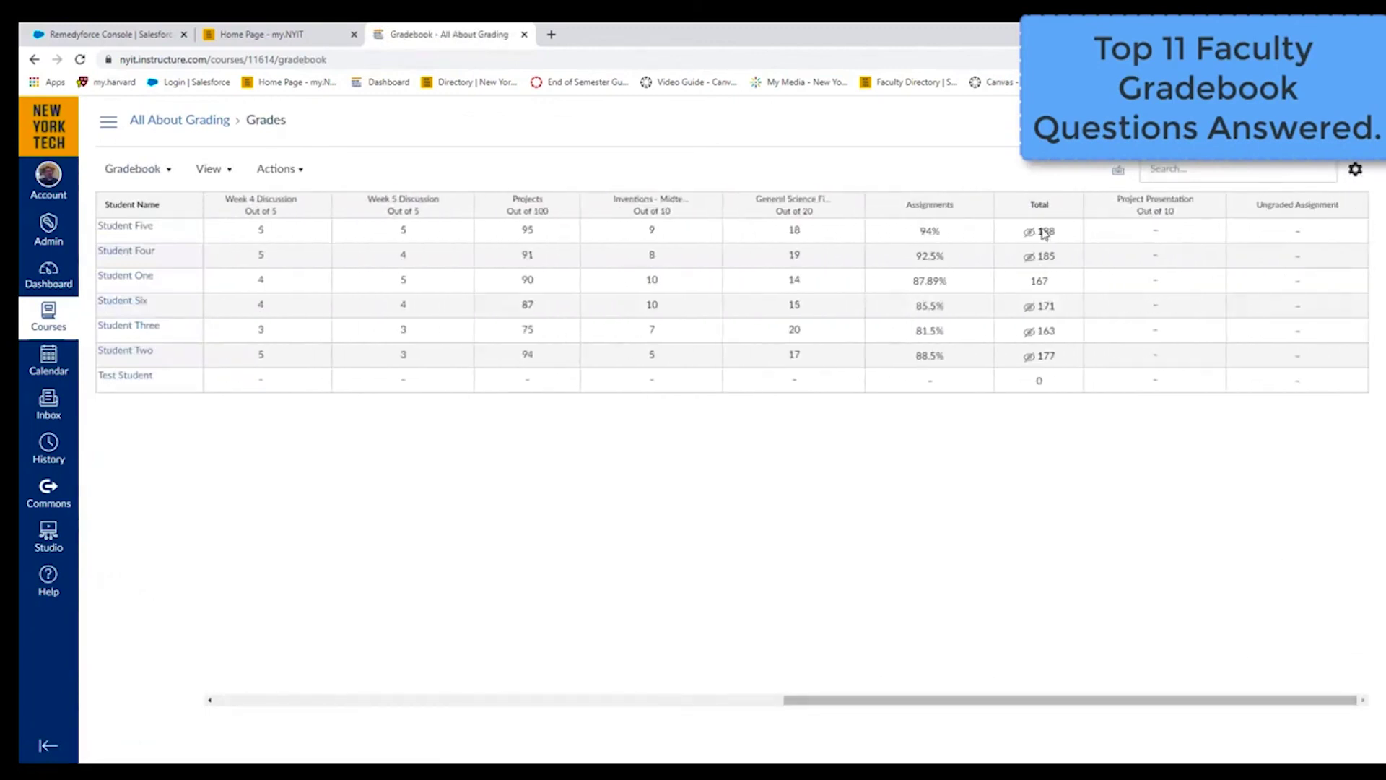
pyautogui.click(1071, 205)
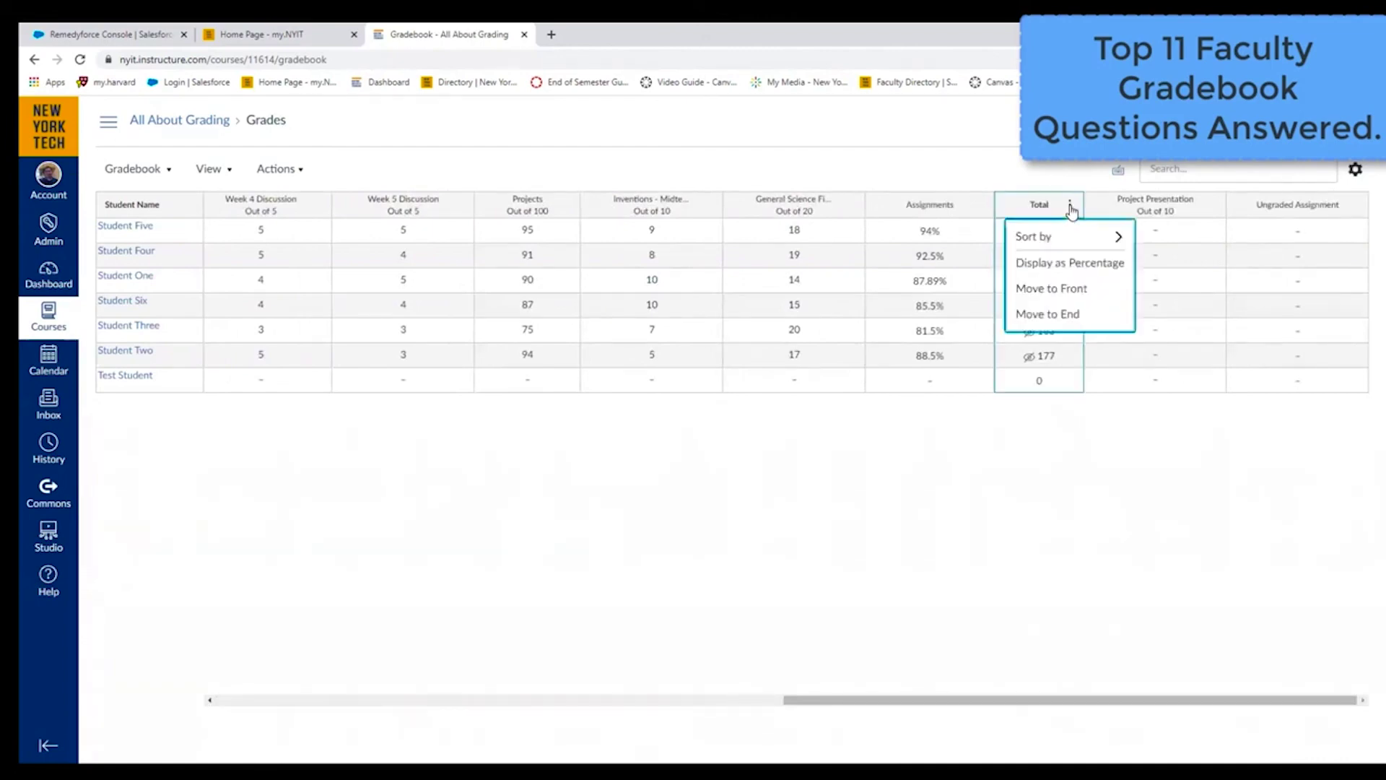
pyautogui.click(1070, 262)
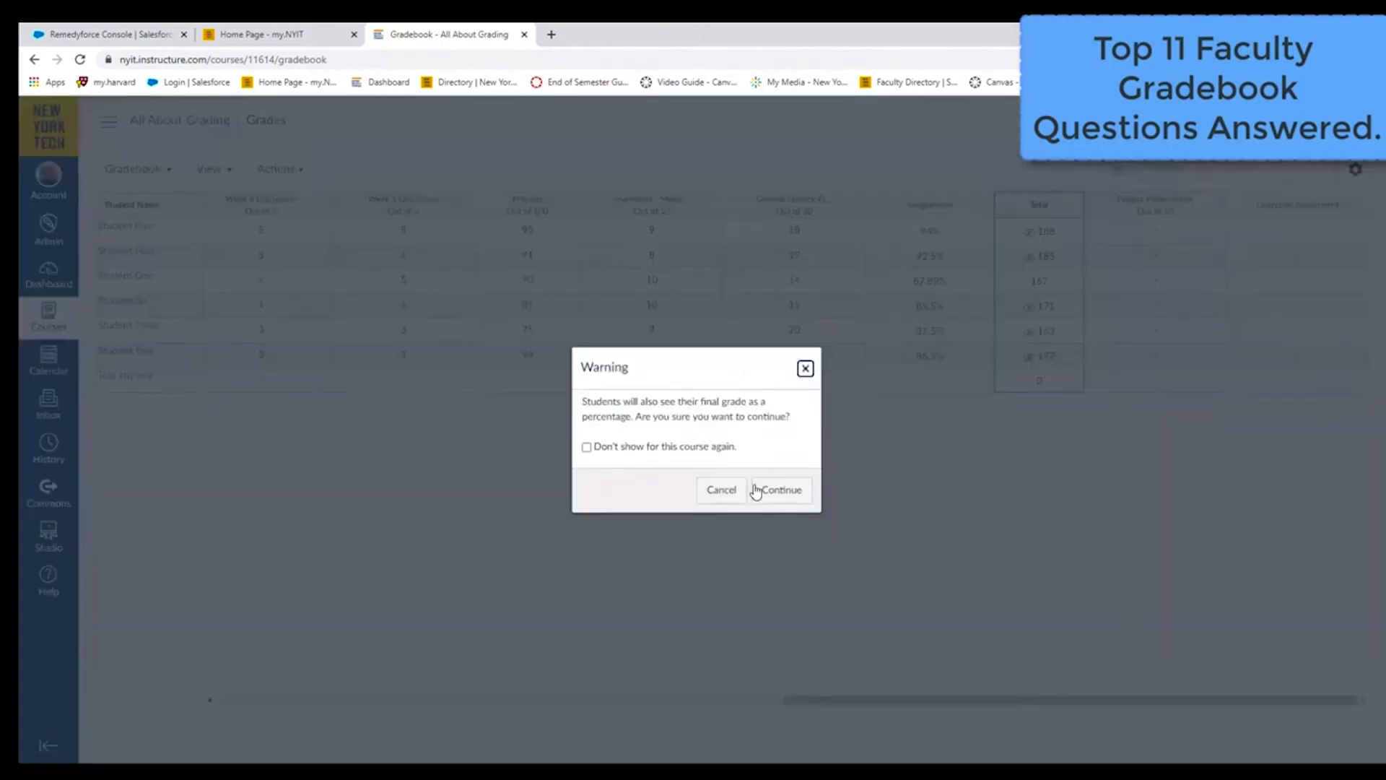
pyautogui.click(757, 490)
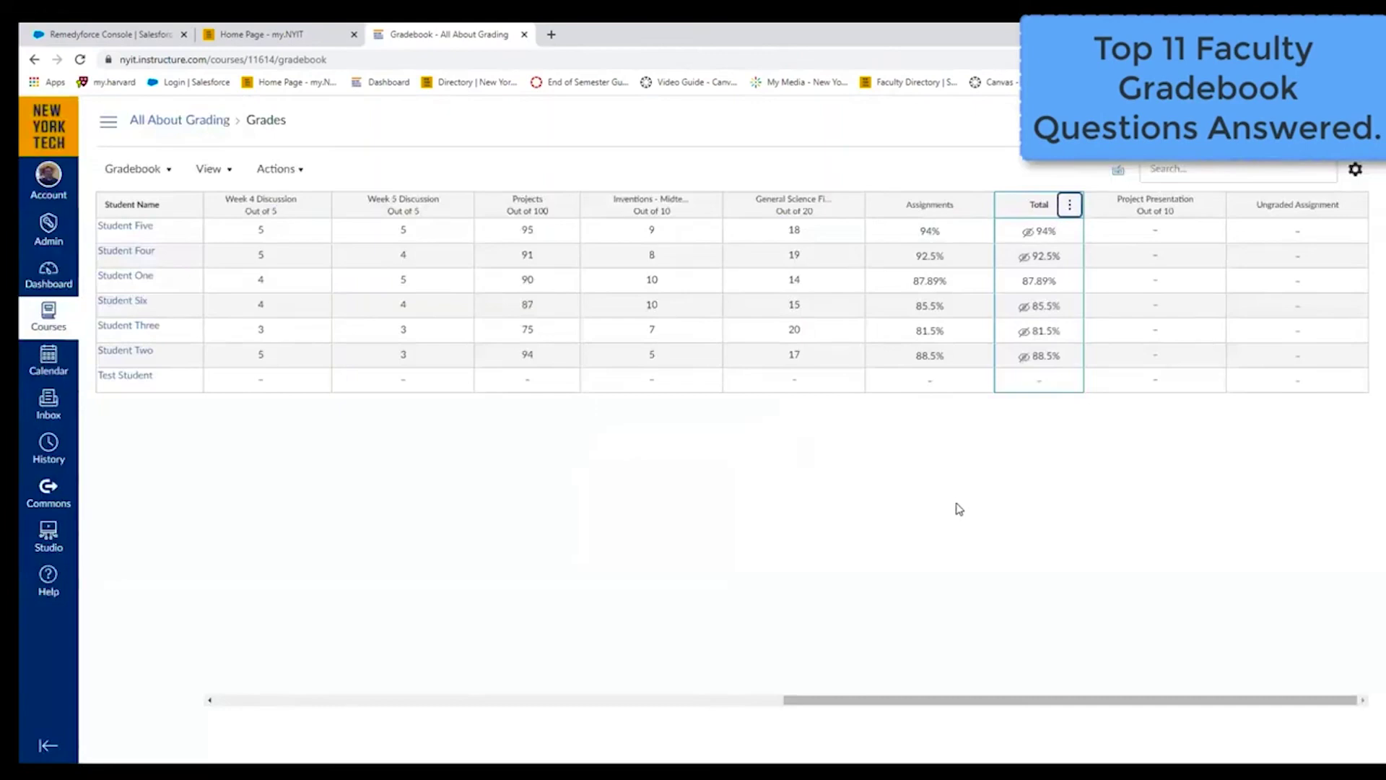
# Step: Switch the gradebook's Total column display back to points and accept the warning
pyautogui.click(1070, 207)
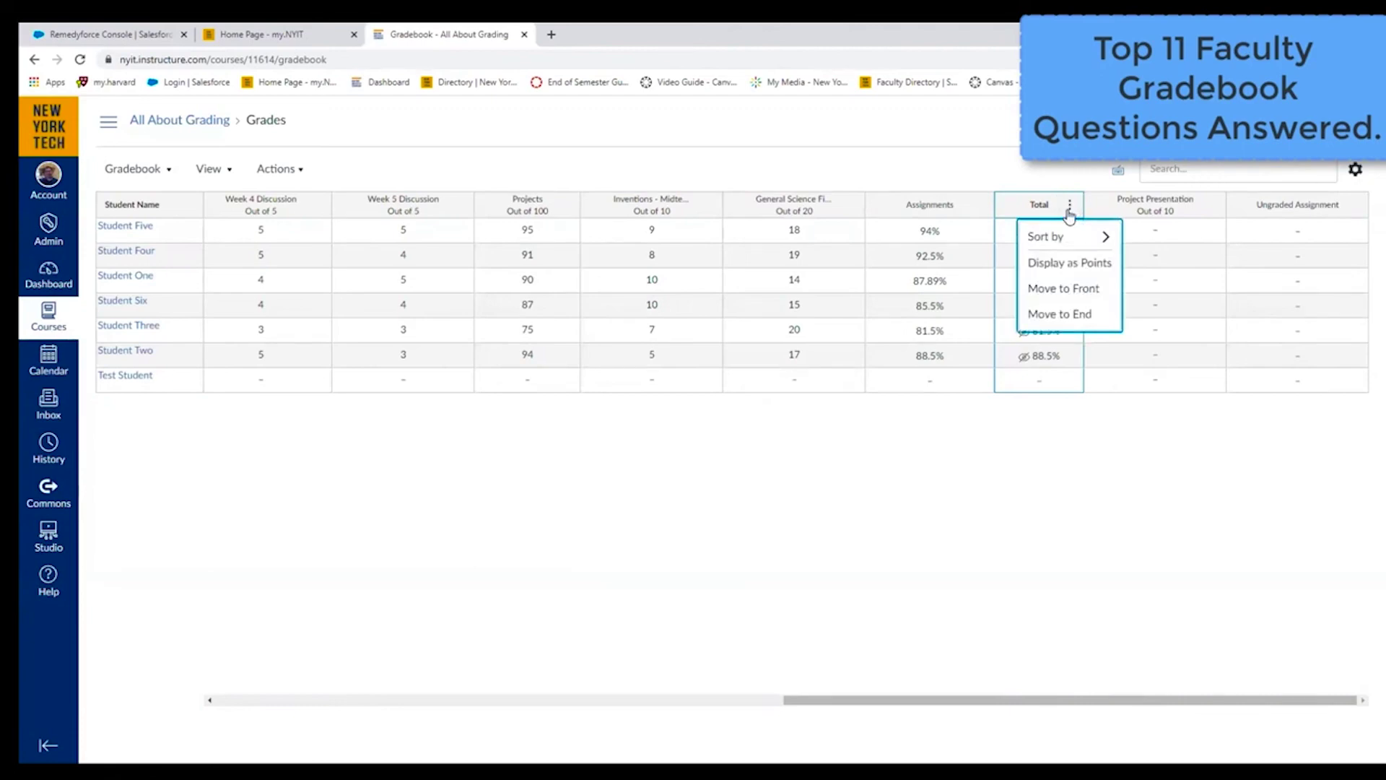
pyautogui.click(1063, 267)
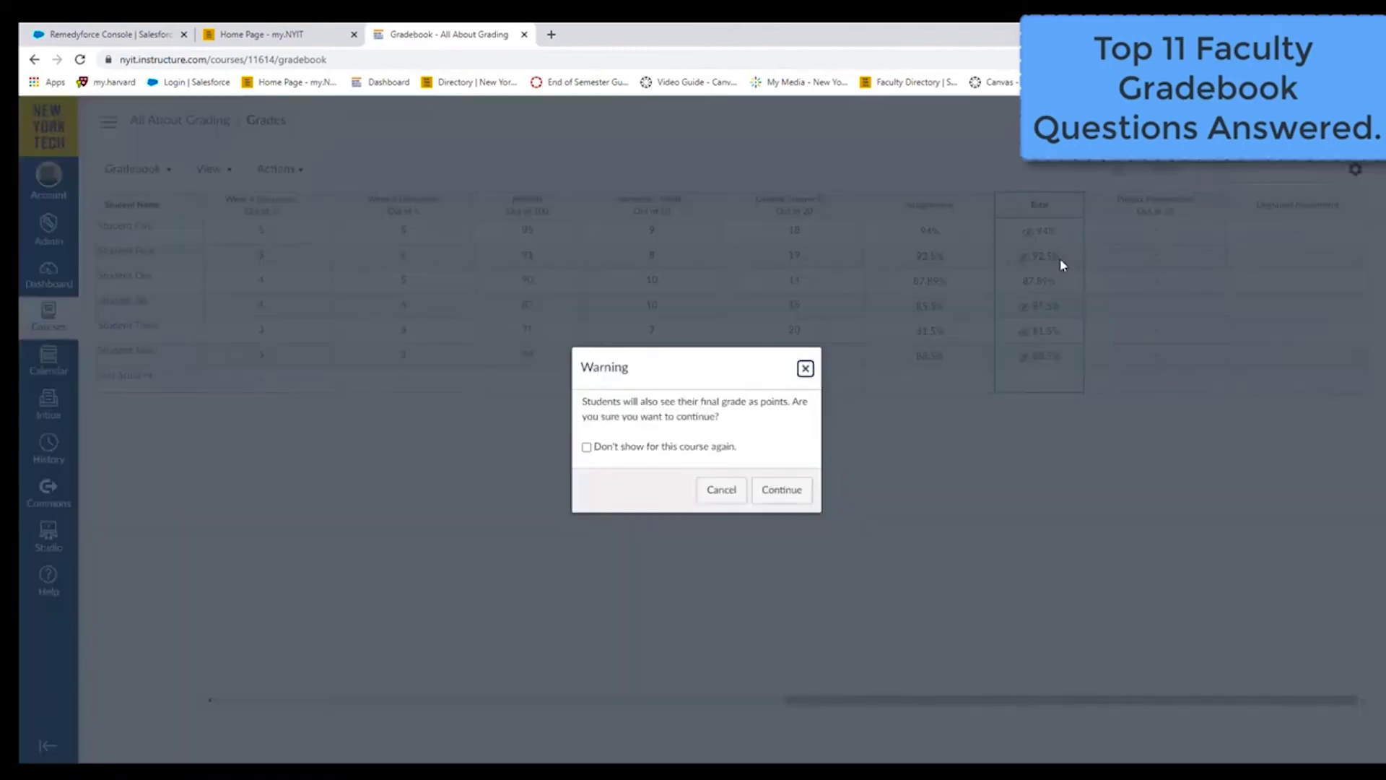
pyautogui.click(789, 492)
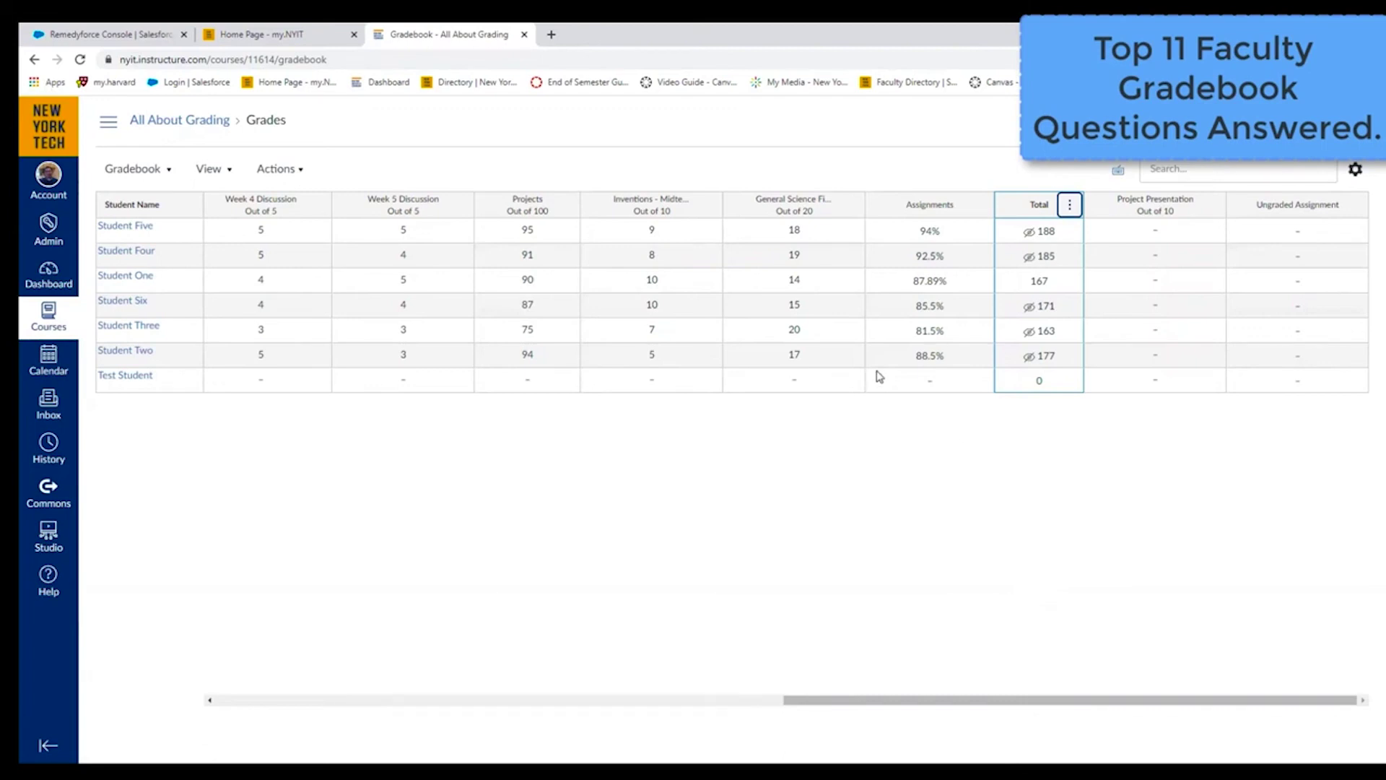
# Step: Export the course gradebook as a CSV file
pyautogui.click(298, 169)
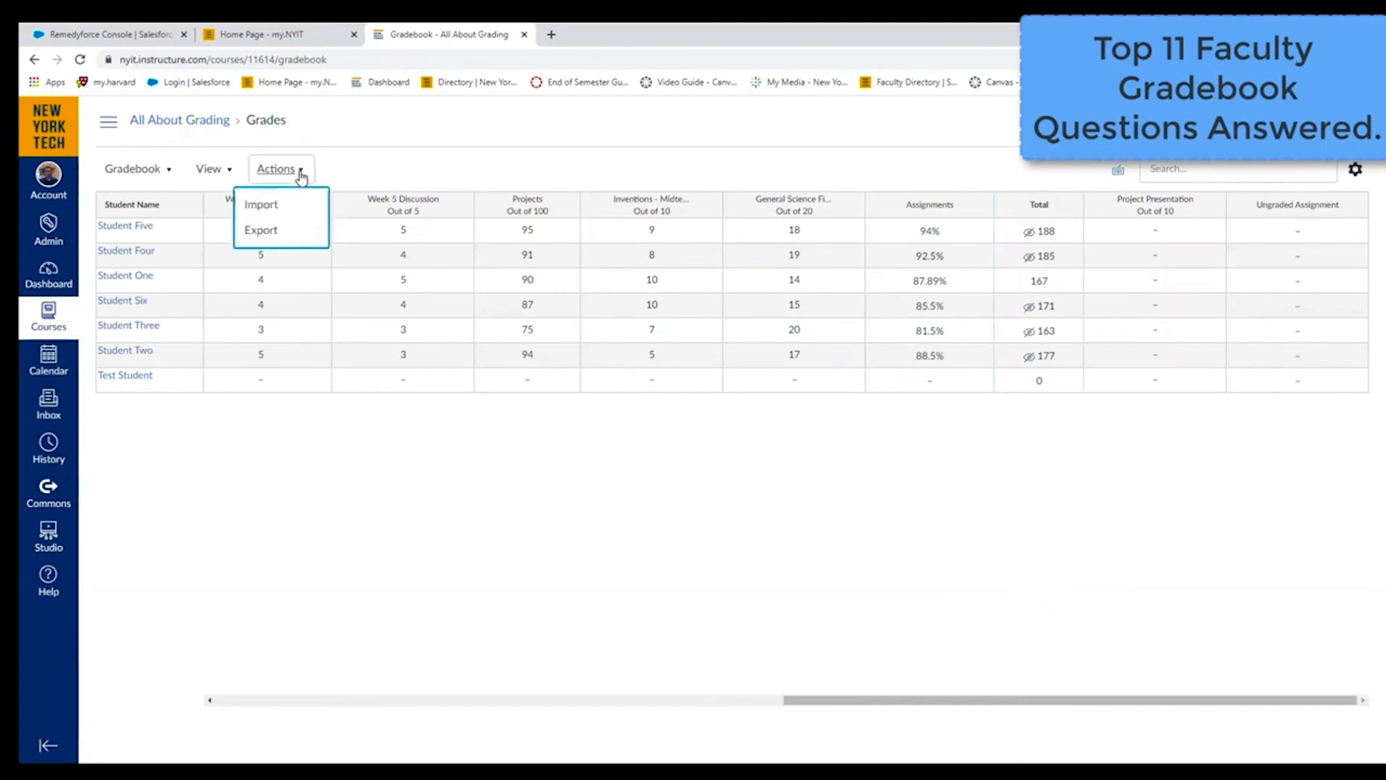
pyautogui.click(263, 230)
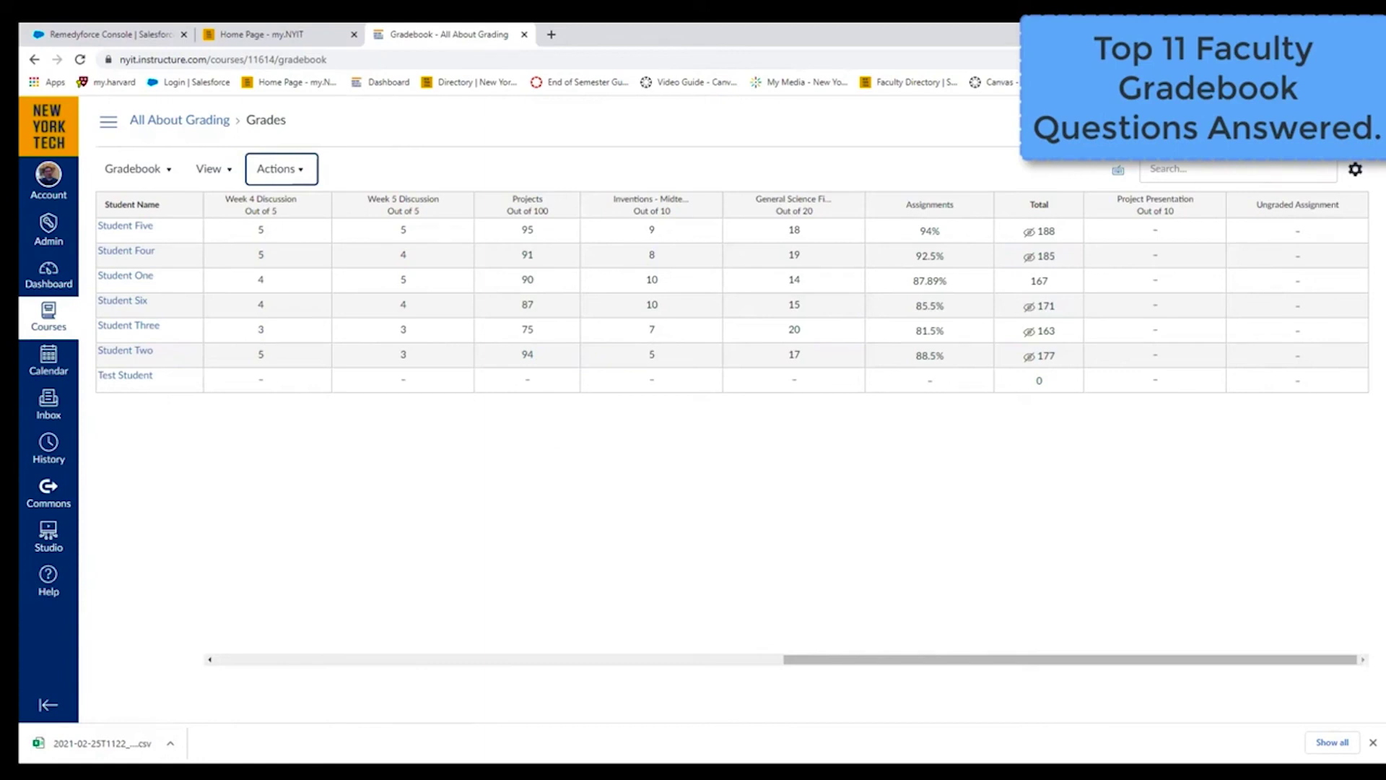
# Step: Allow final grade override in the gradebook's advanced settings, update them, and bring the Override column into view
pyautogui.click(1356, 171)
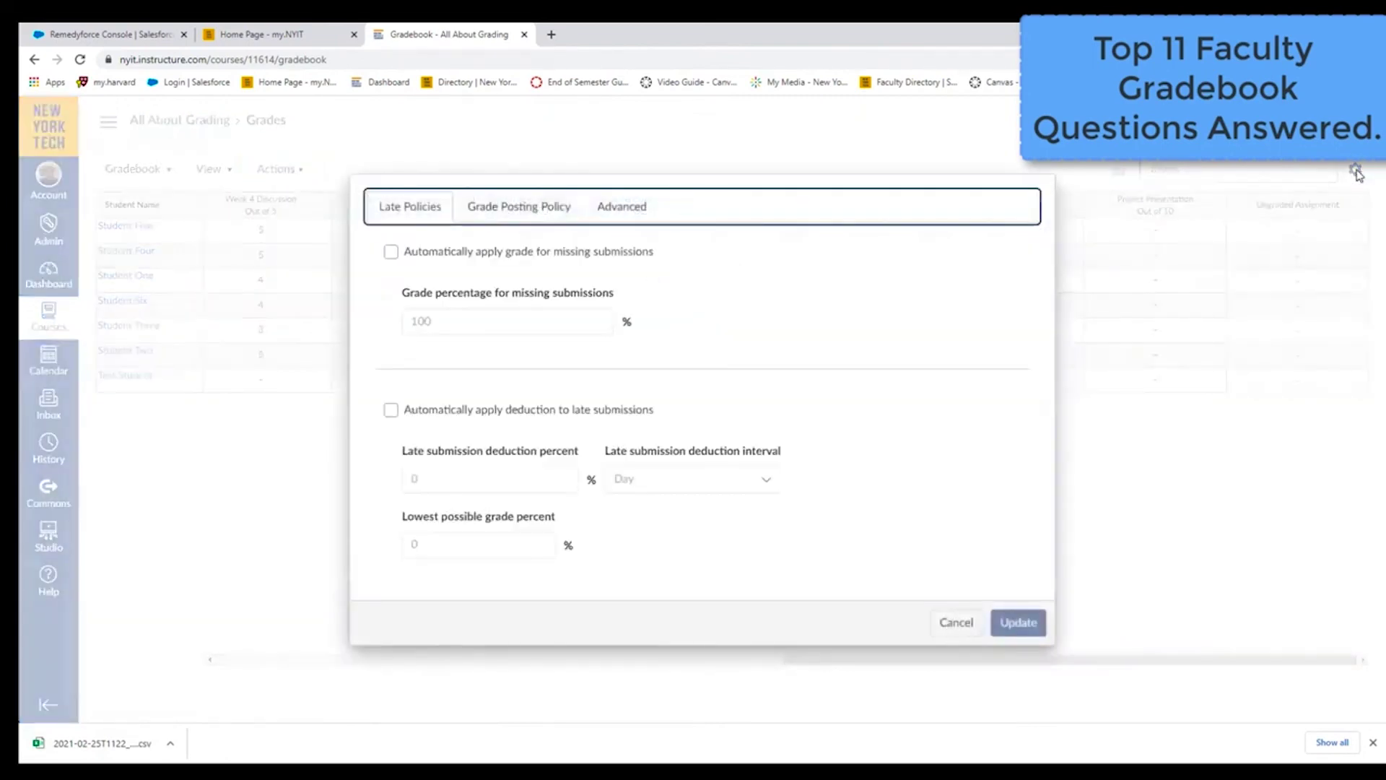
pyautogui.click(616, 211)
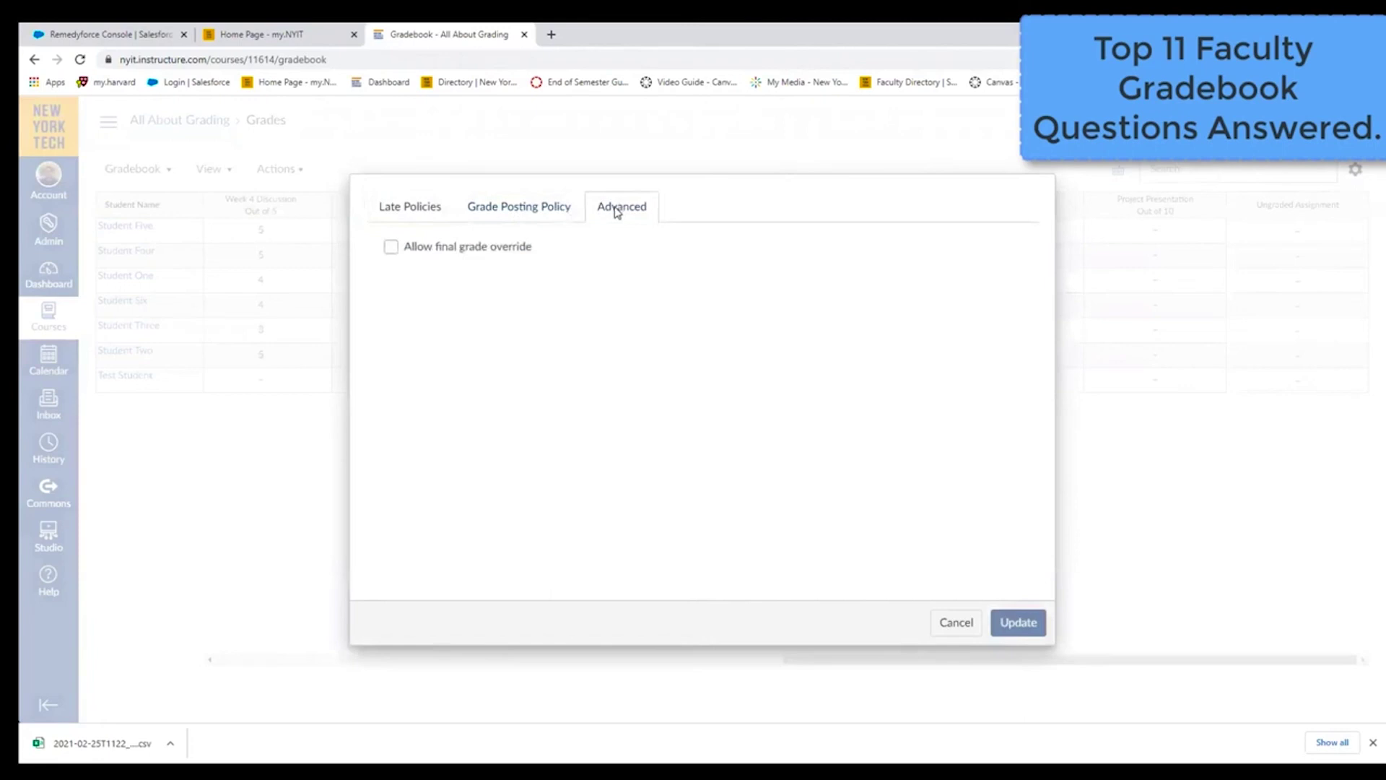
pyautogui.click(391, 249)
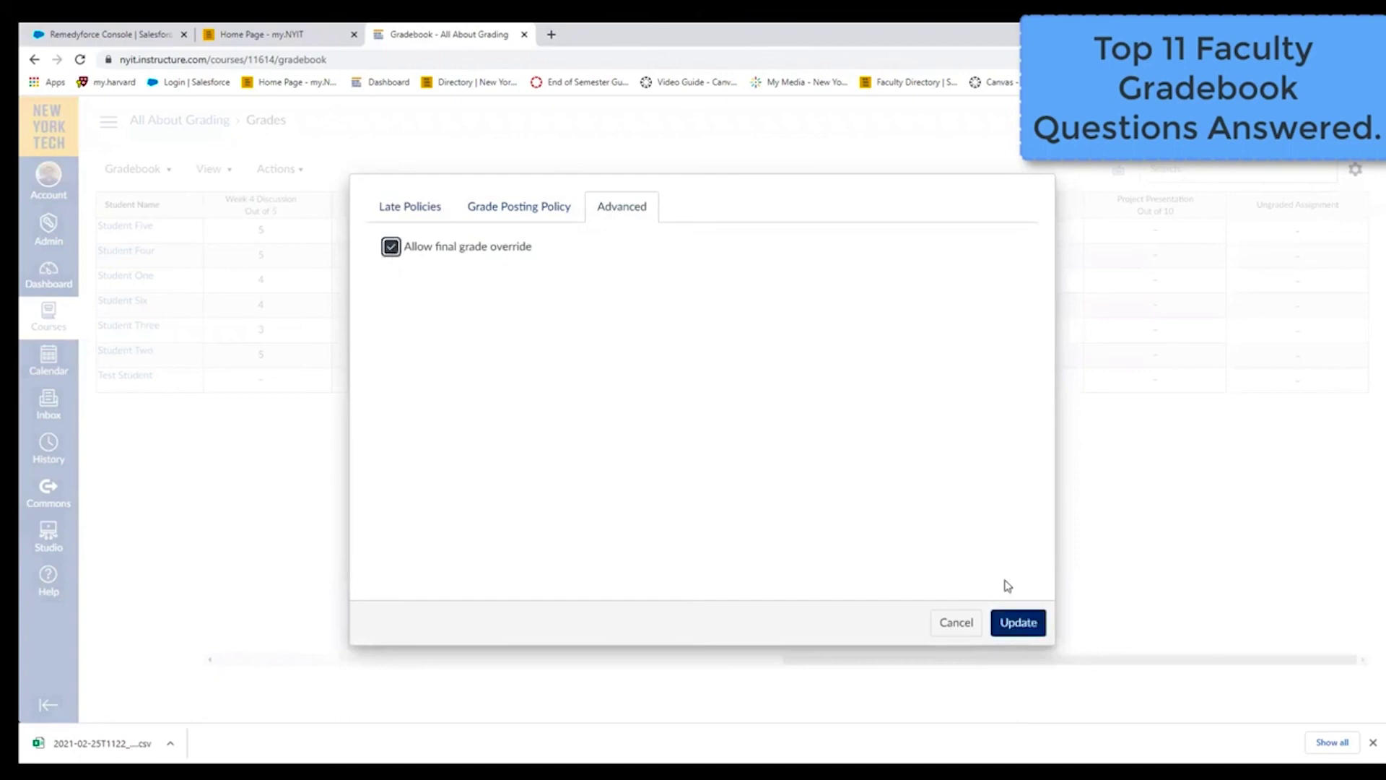
pyautogui.click(1018, 624)
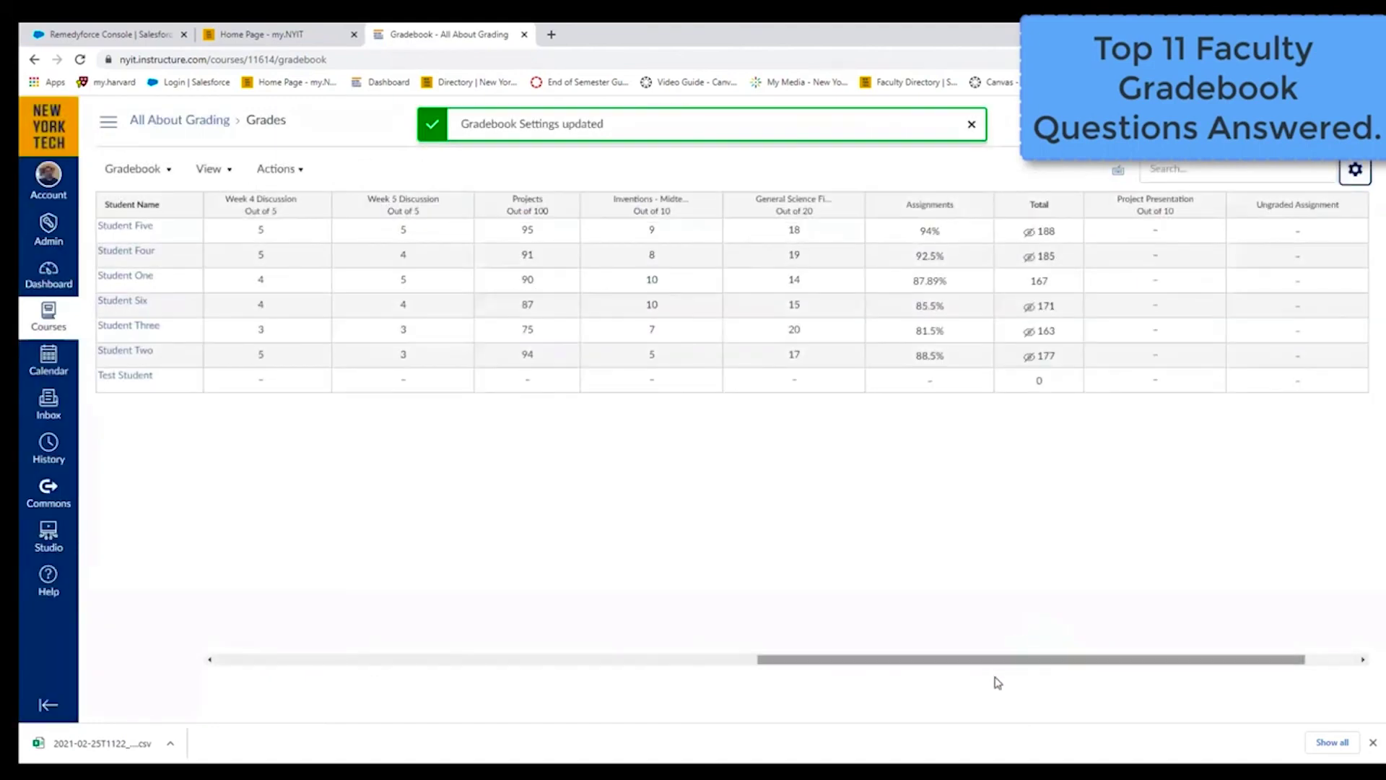
pyautogui.moveTo(1050, 659); pyautogui.dragTo(1141, 674)
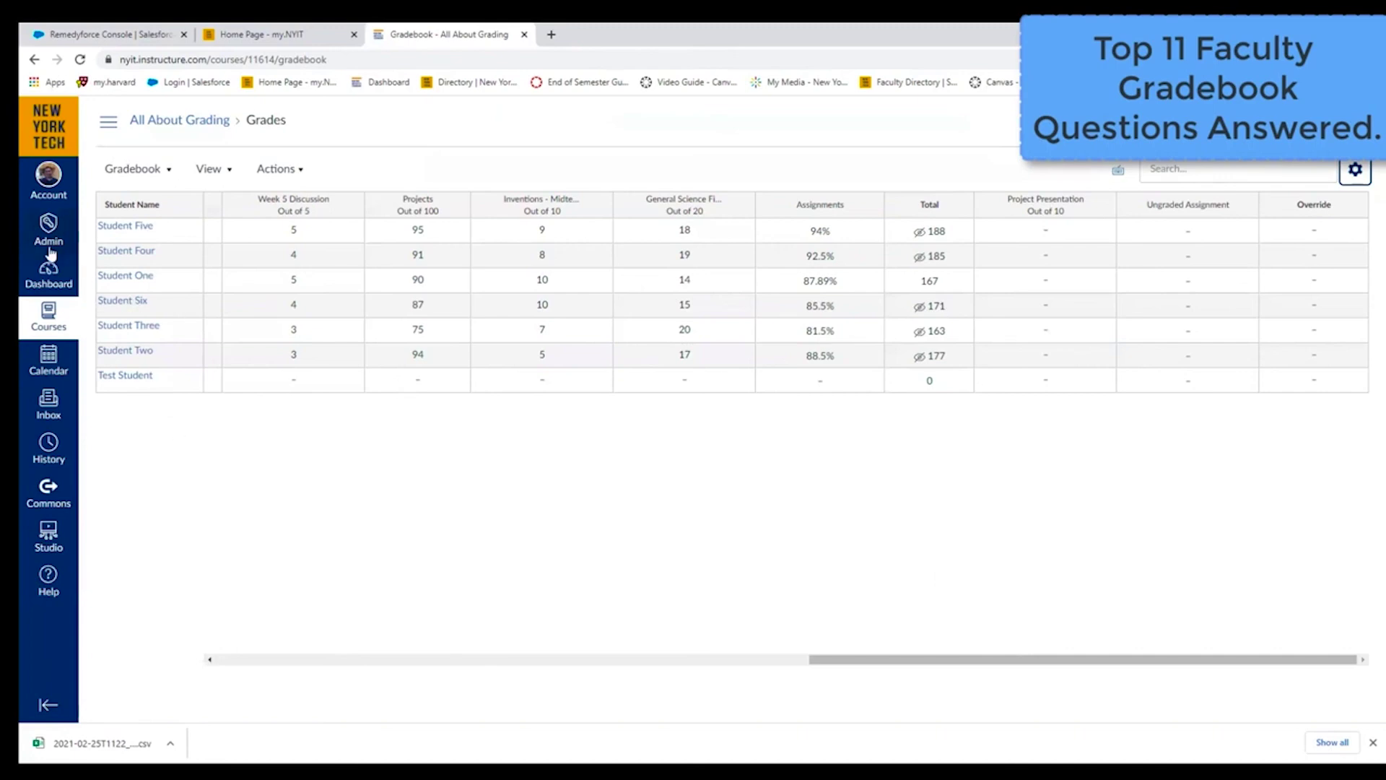
# Step: Enable the course grading scheme in the course details of the All About Grading course settings
pyautogui.click(171, 127)
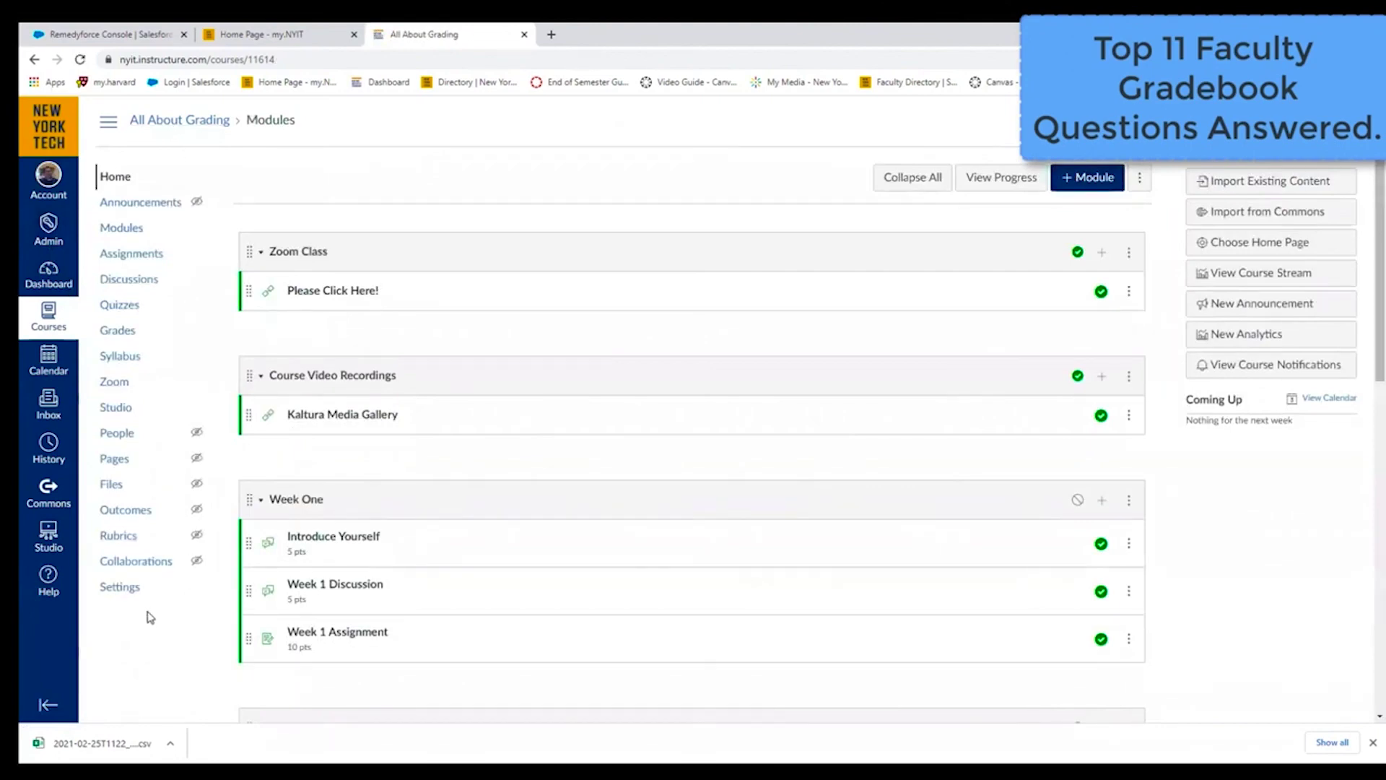
pyautogui.click(120, 587)
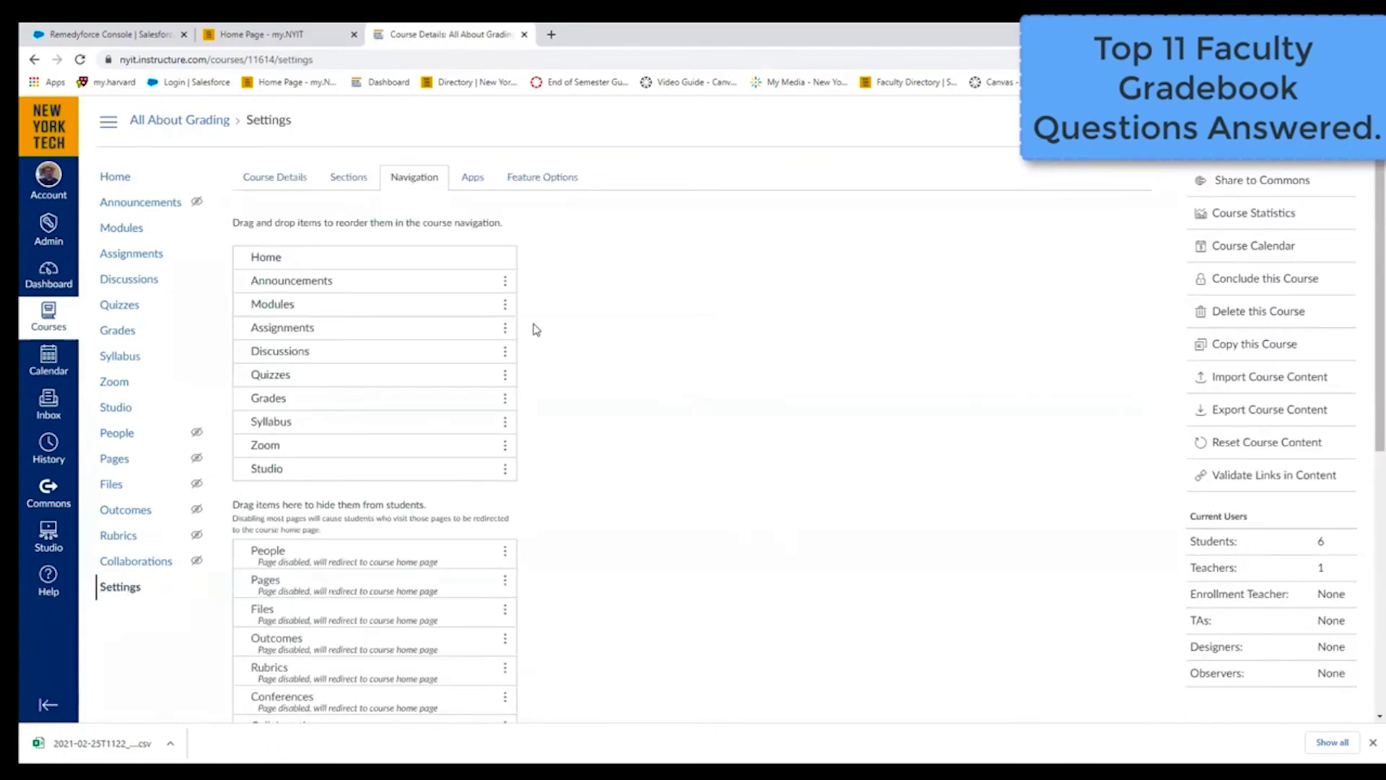
pyautogui.click(296, 187)
pyautogui.scroll(-3, 706, 369)
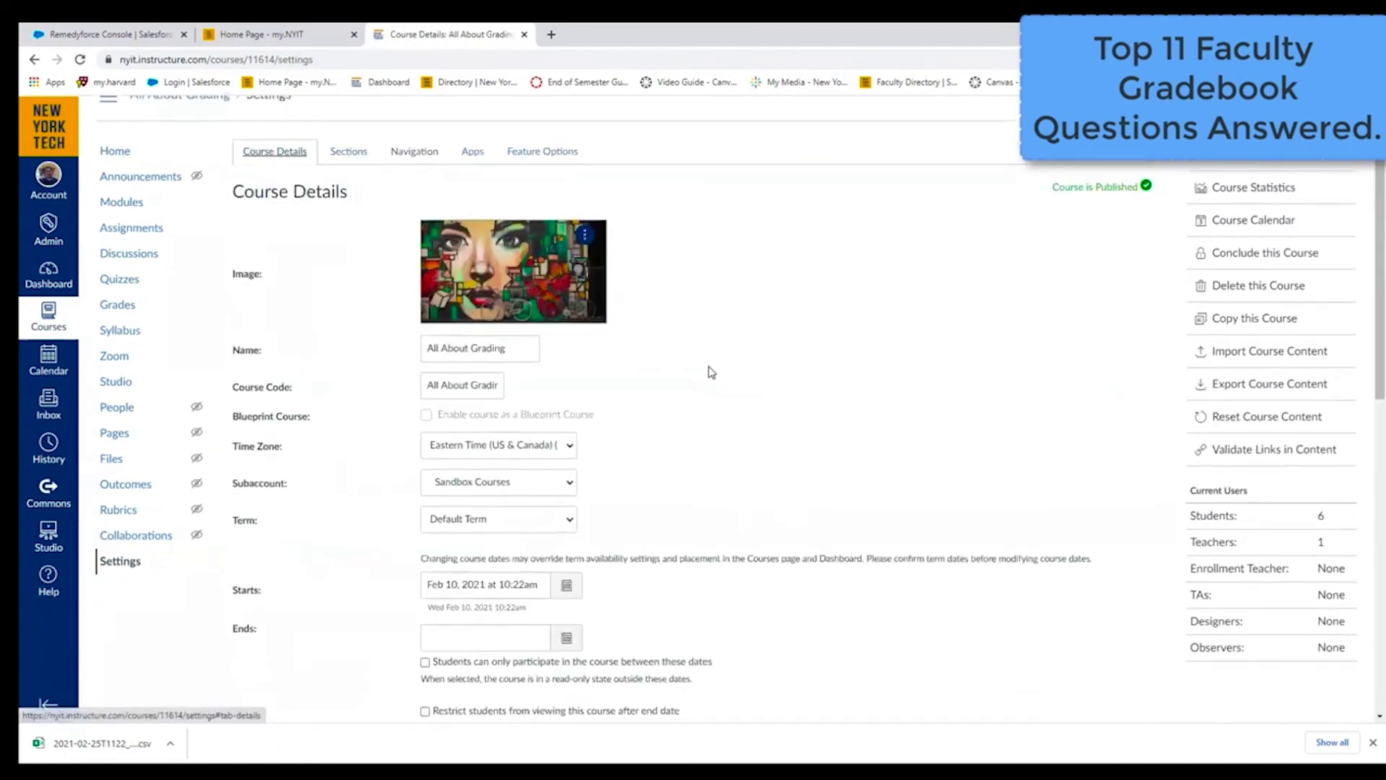
pyautogui.scroll(-5, 709, 371)
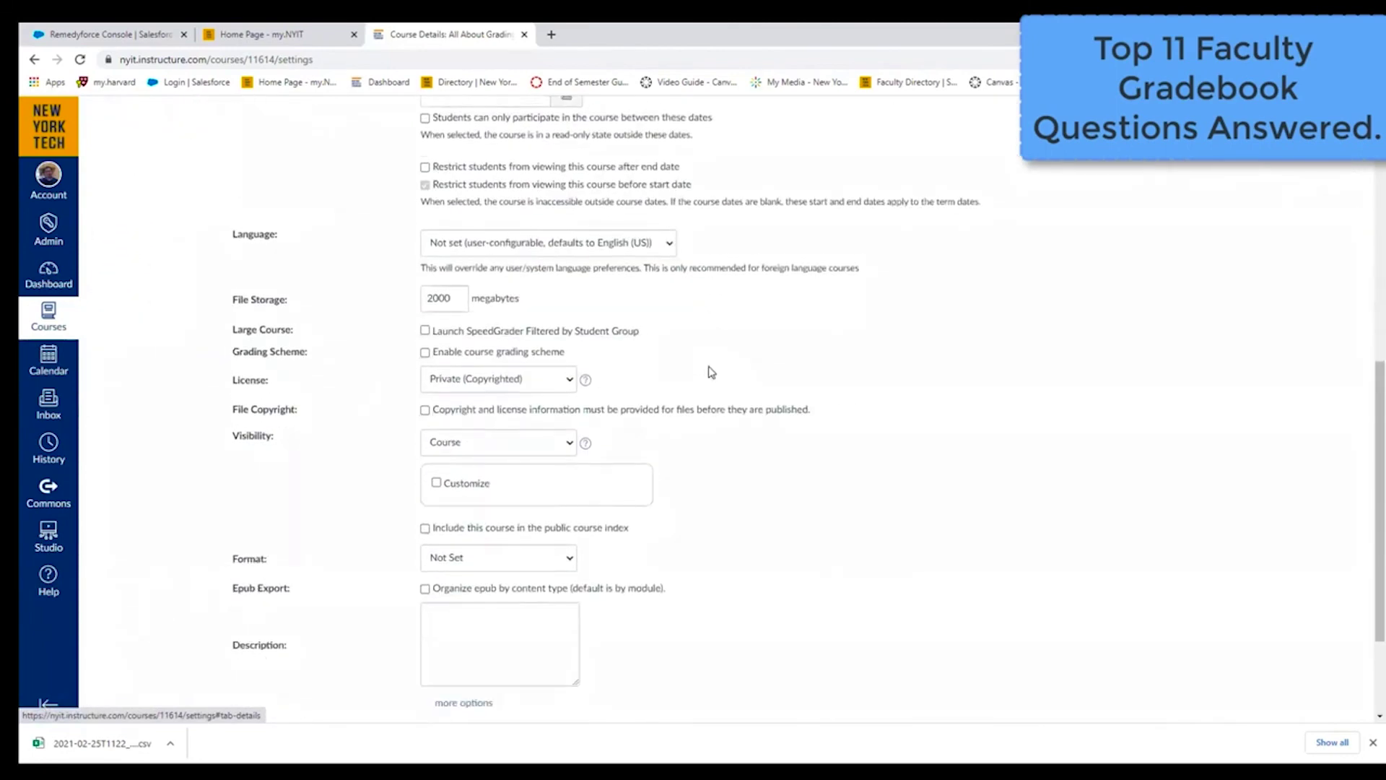
pyautogui.scroll(-1, 712, 371)
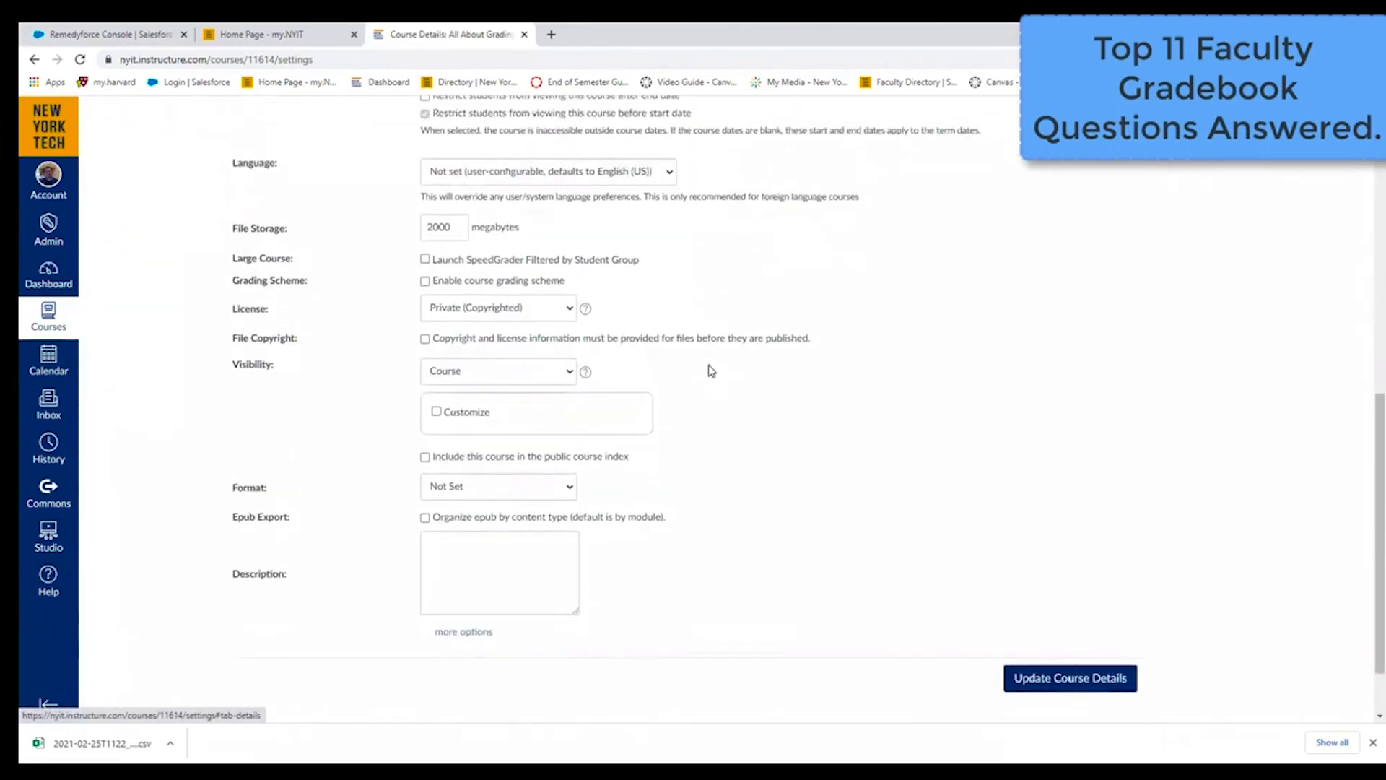
pyautogui.click(425, 282)
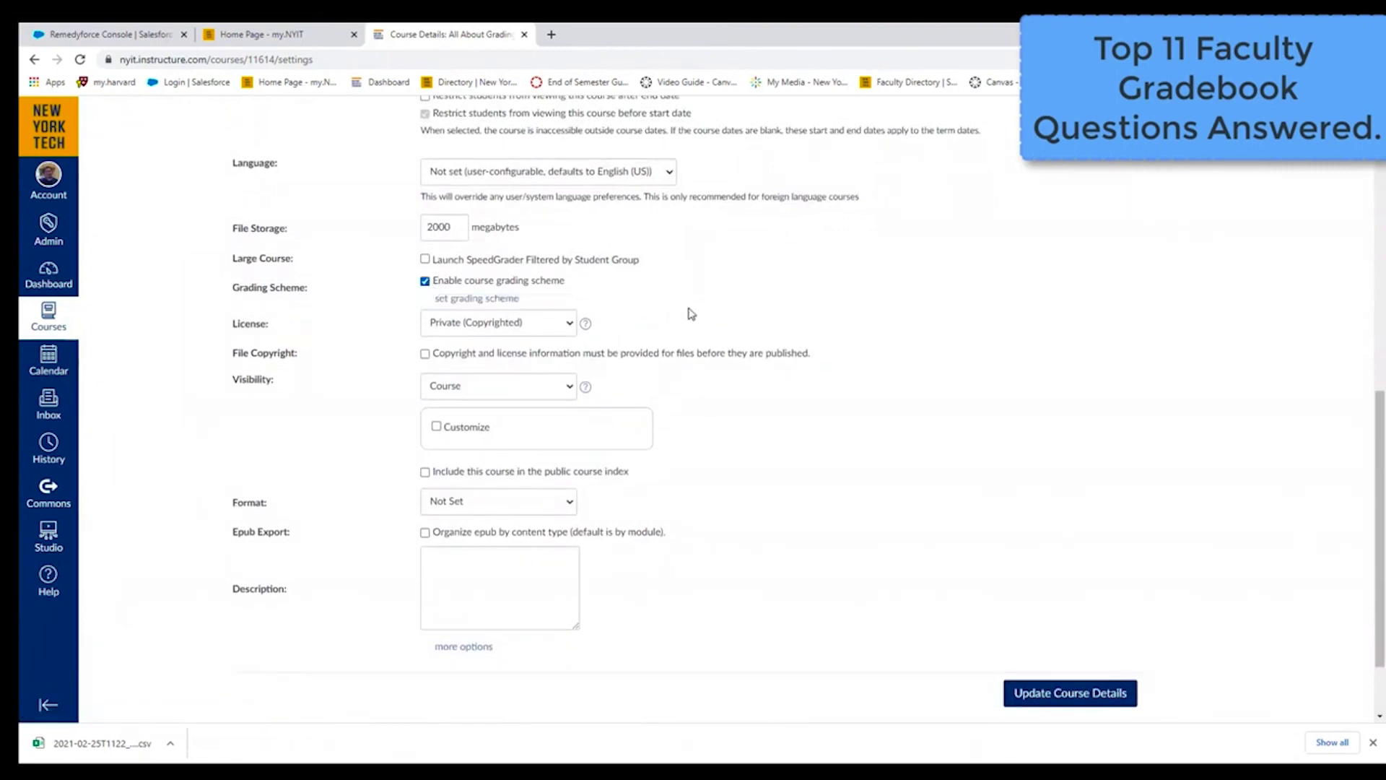
# Step: Review the default grading scheme for the course, then update the course details
pyautogui.click(502, 302)
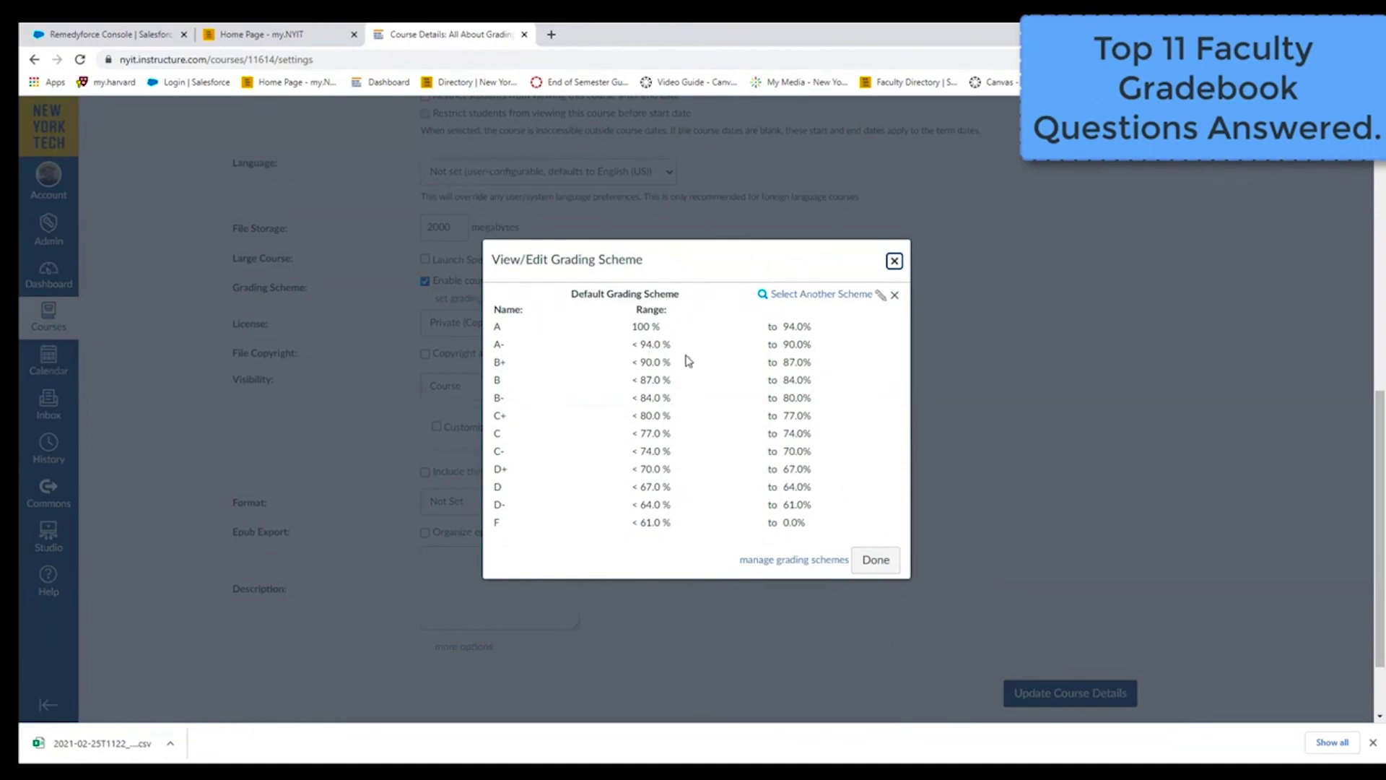
pyautogui.click(876, 562)
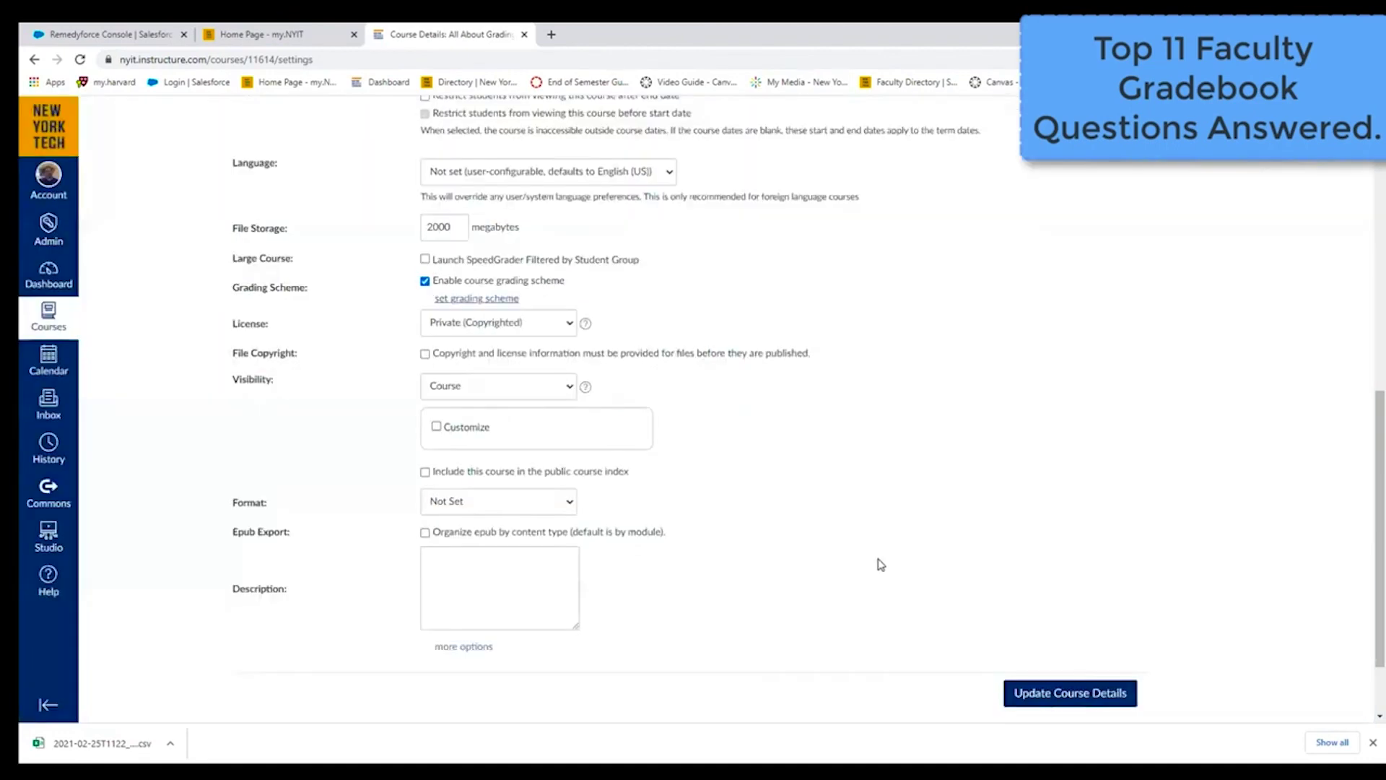
pyautogui.scroll(-1, 1032, 500)
pyautogui.scroll(-1, 1036, 501)
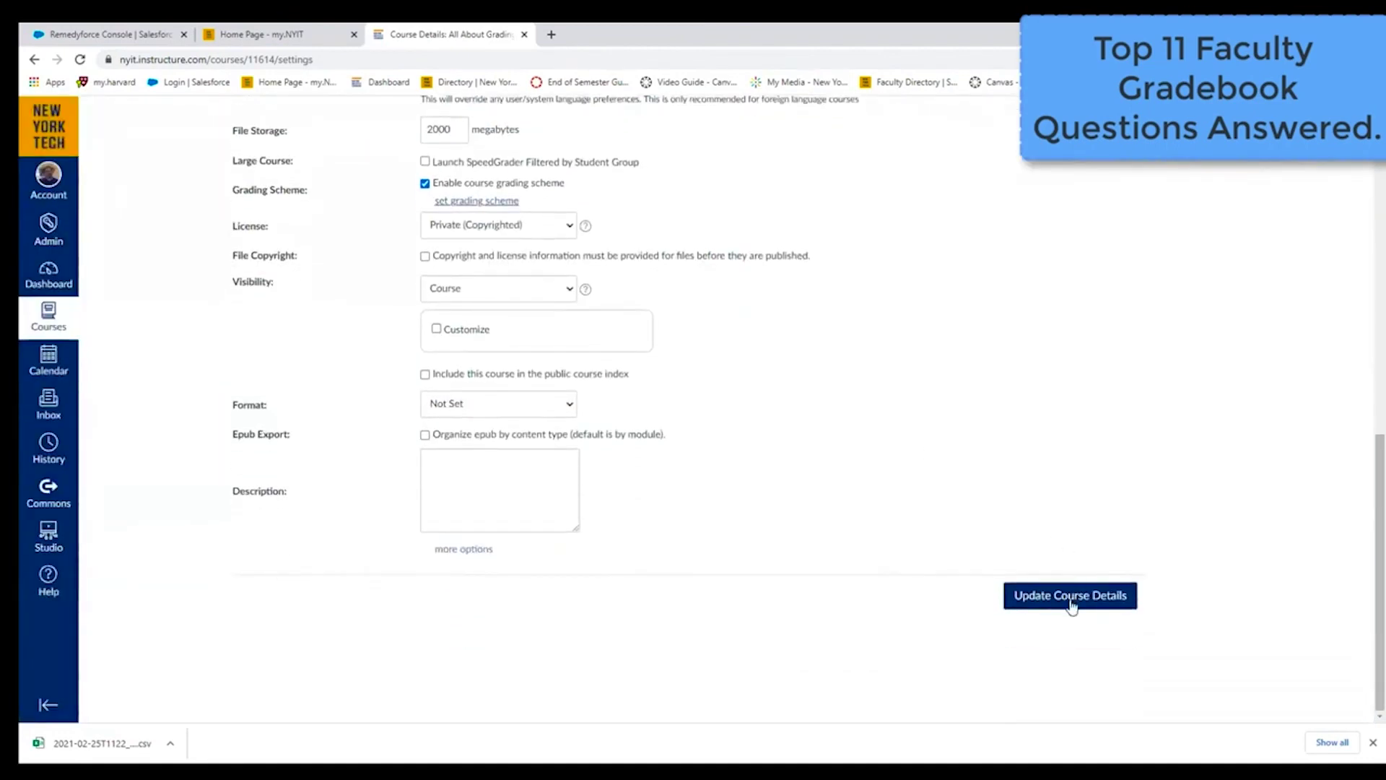
pyautogui.click(1072, 596)
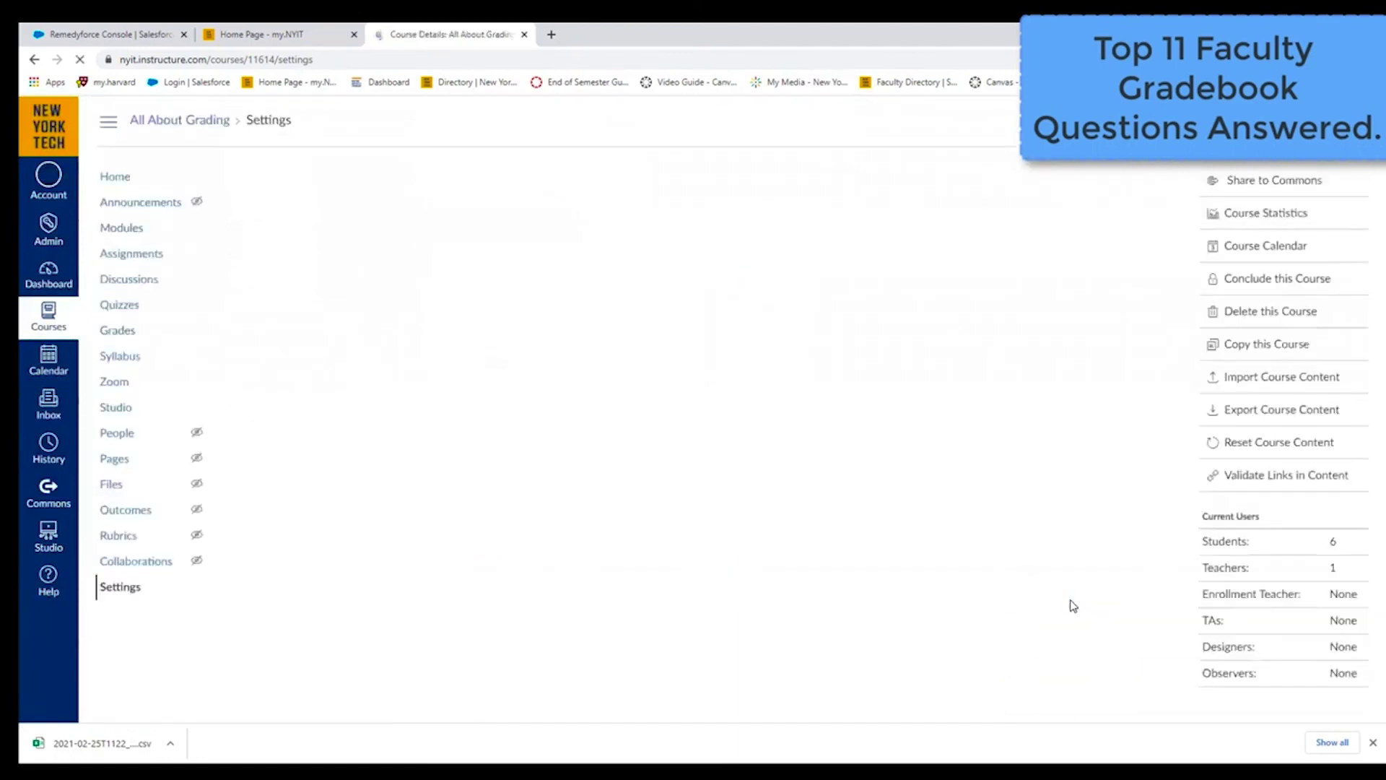
# Step: Return to the course gradebook and set the Total column to display as a percentage beside the letter grades
pyautogui.click(117, 336)
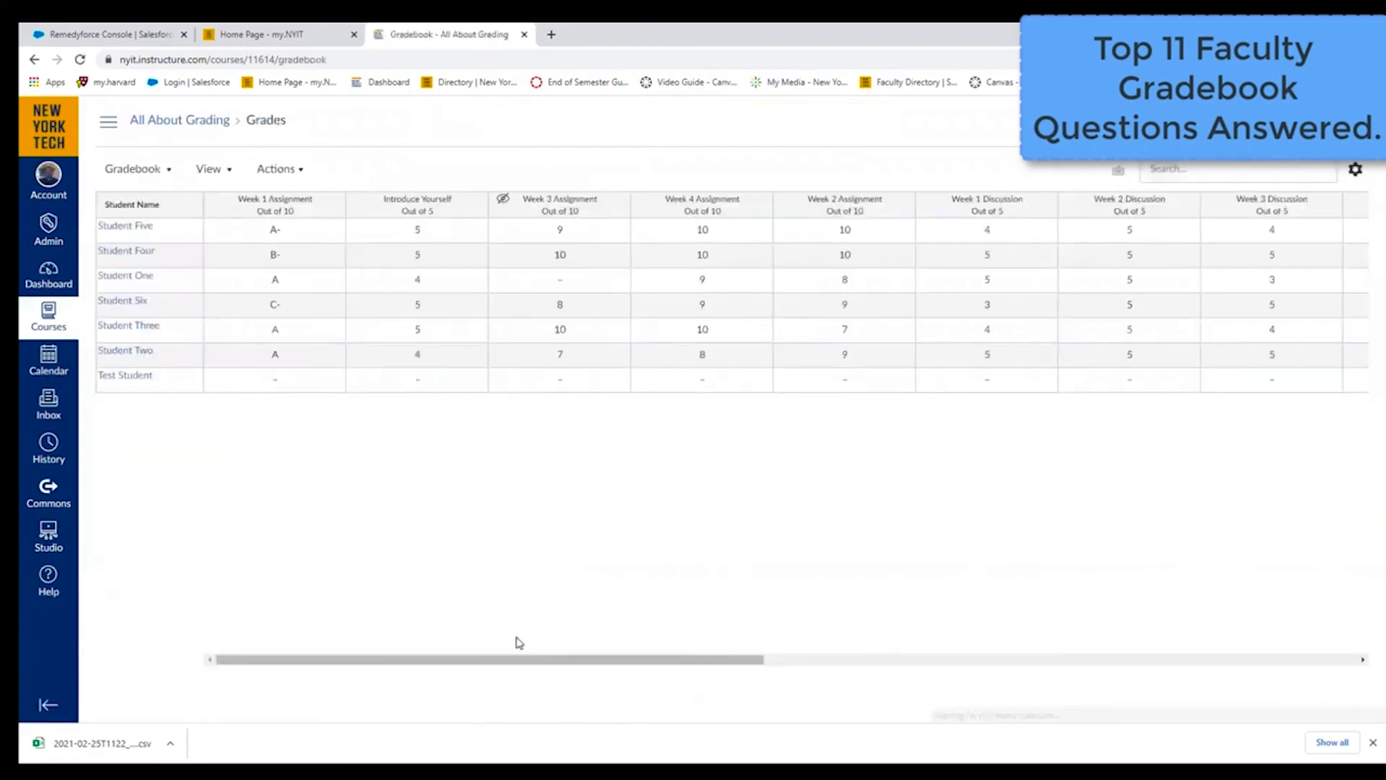
pyautogui.moveTo(537, 664); pyautogui.dragTo(1100, 728)
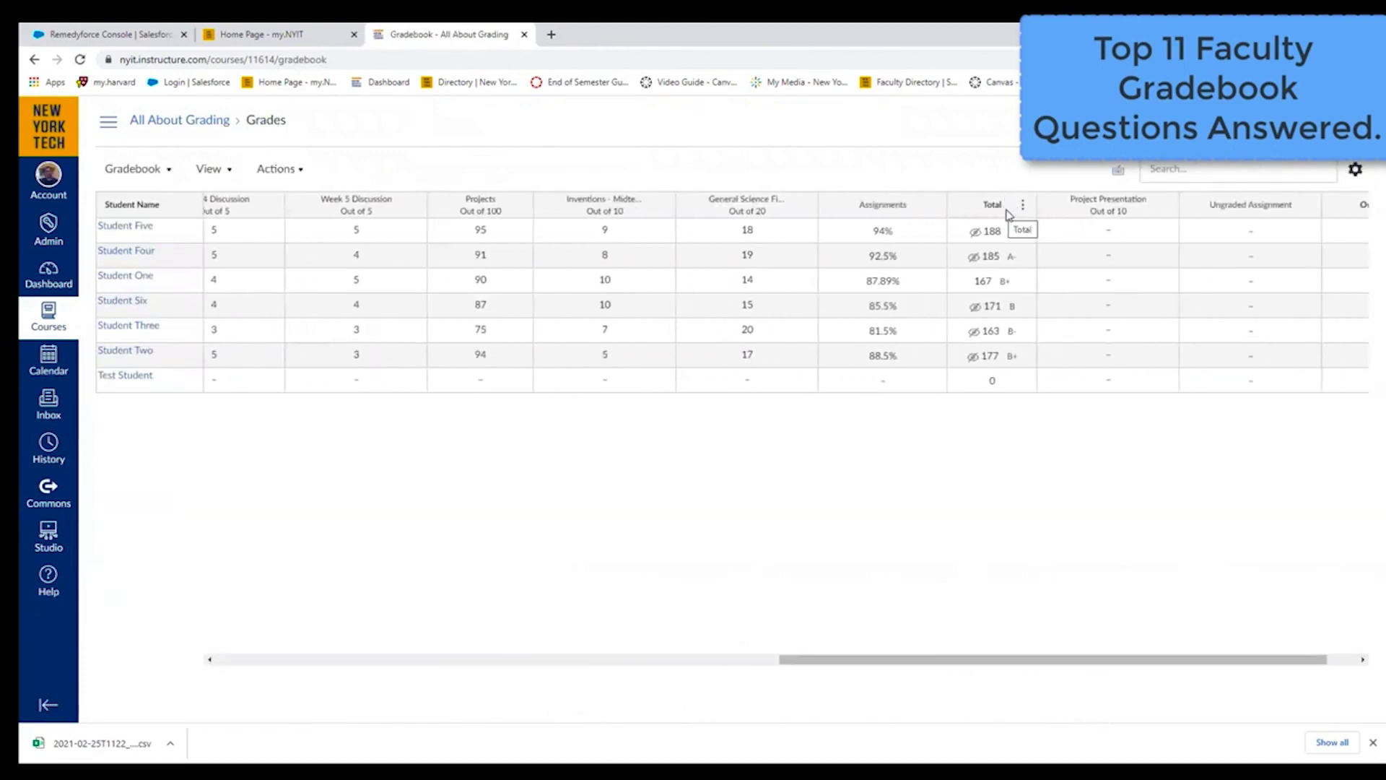
pyautogui.click(1024, 209)
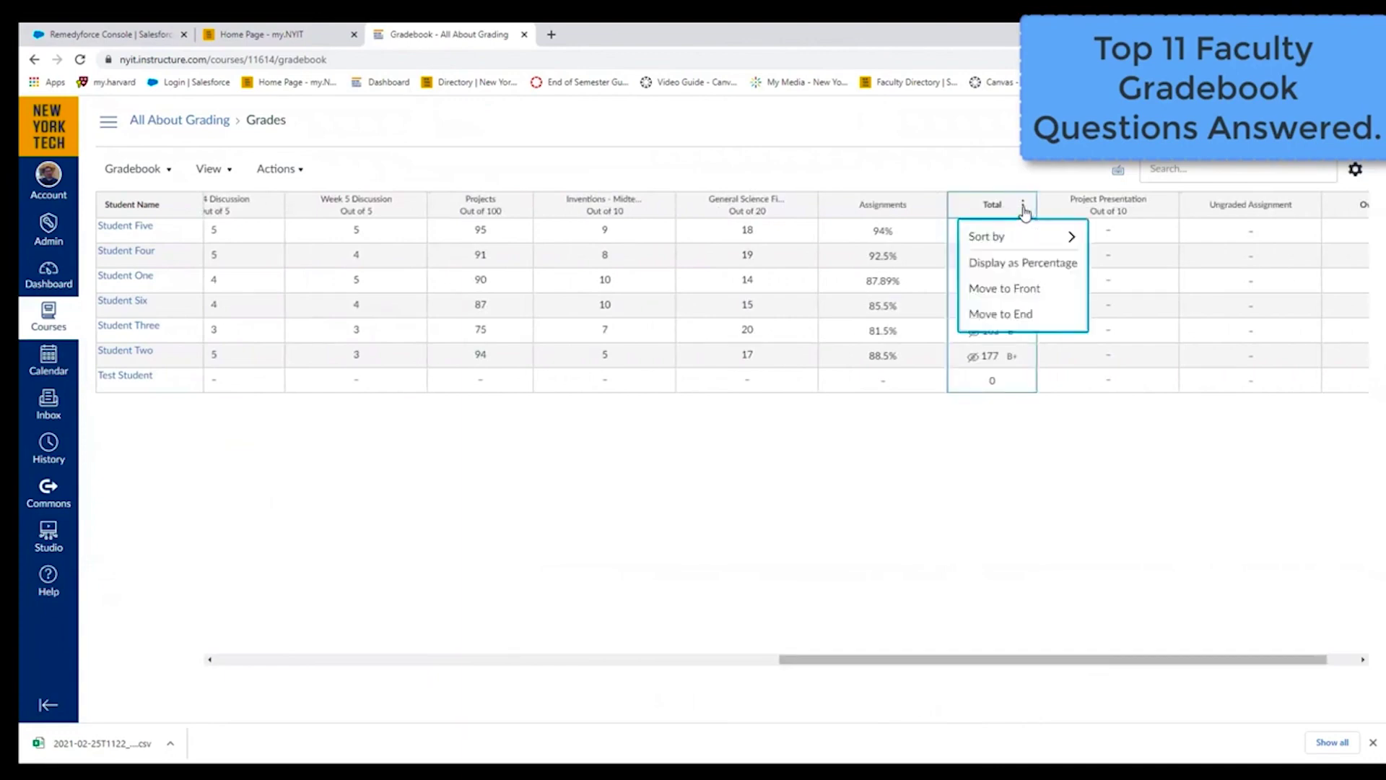
pyautogui.click(1037, 269)
pyautogui.click(780, 470)
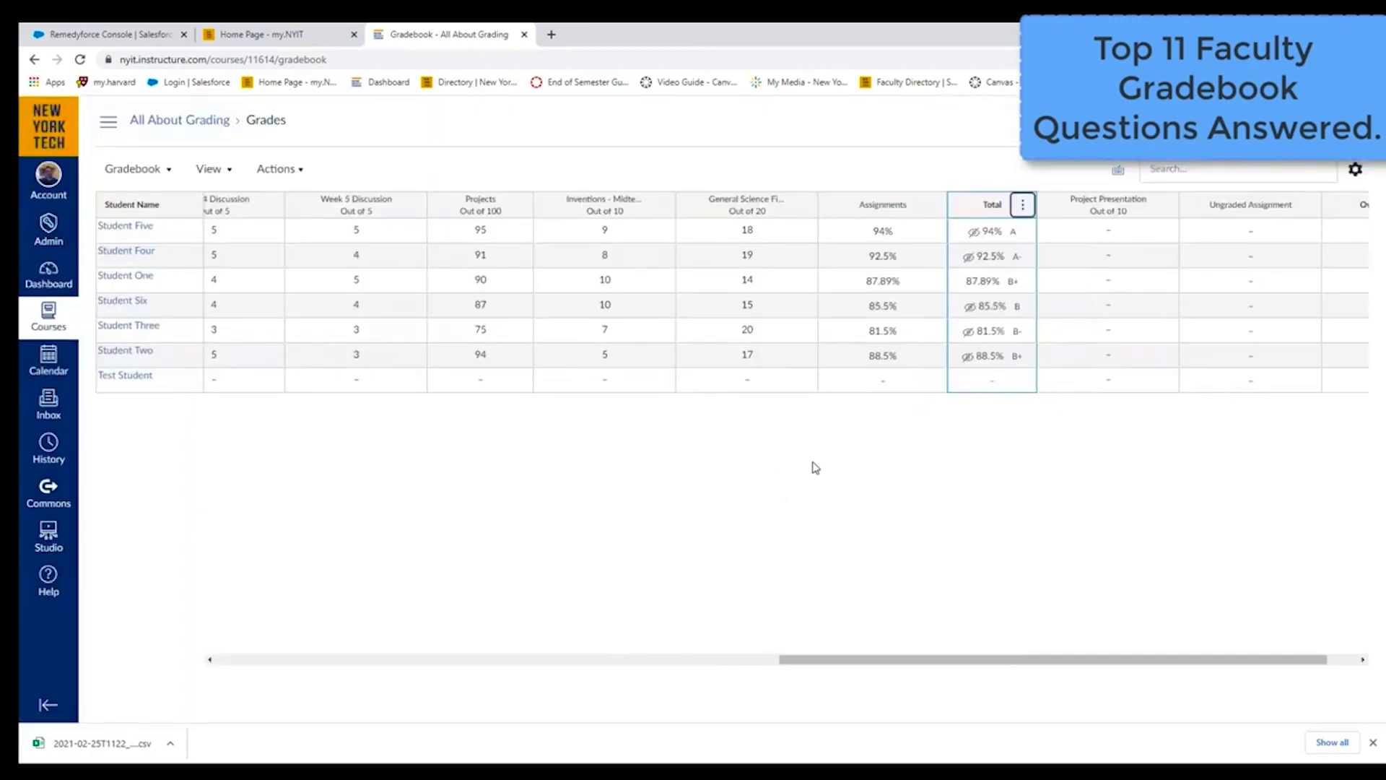